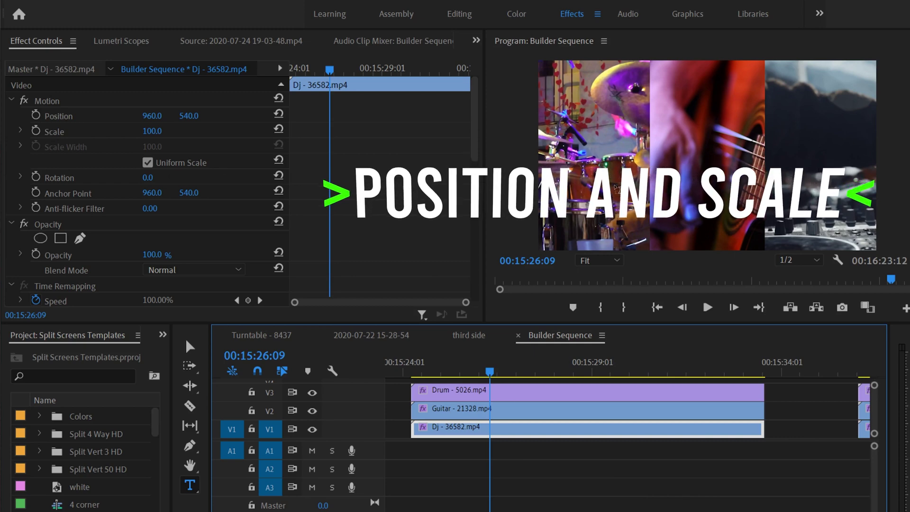
- Set the scale of the Drum - 5026.mp4 clip in the three-way vertical split to 60
{"action": "left_click_drag", "start_coordinate": [464, 371], "coordinate": [483, 370]}
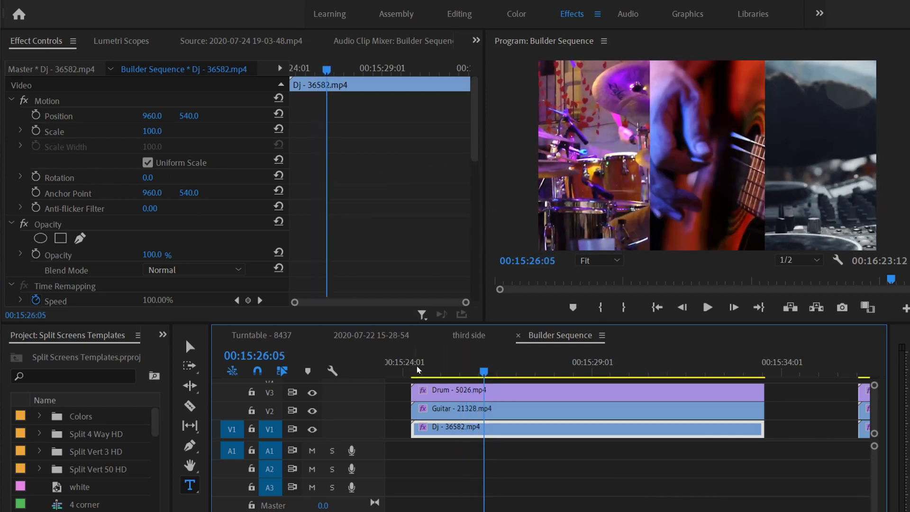
{"action": "left_click", "coordinate": [457, 399]}
{"action": "left_click", "coordinate": [163, 128]}
{"action": "type", "text": "60"}
{"action": "key", "text": "Return"}
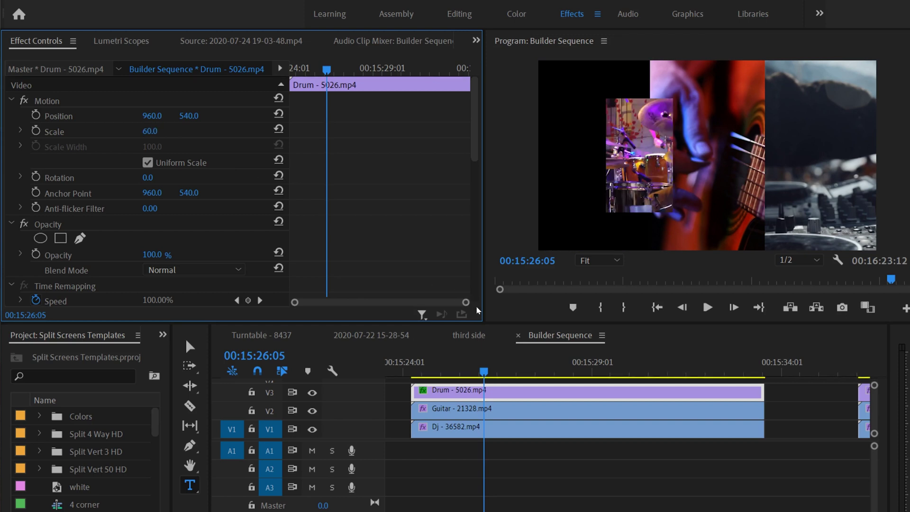
- Set the scale of both the Guitar - 21328.mp4 and Dj - 36582.mp4 clips to 60
{"action": "left_click", "coordinate": [502, 410]}
{"action": "left_click", "coordinate": [163, 129]}
{"action": "type", "text": "6"}
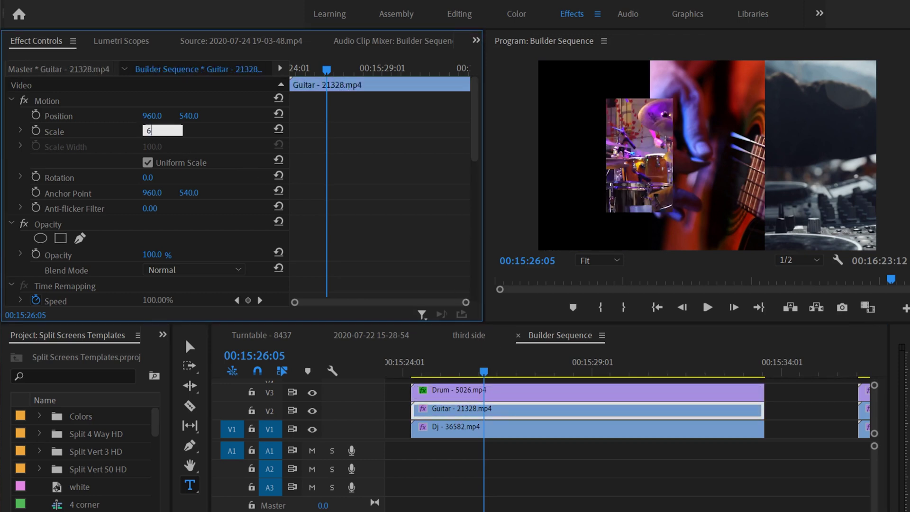
{"action": "key", "text": "Return"}
{"action": "left_click", "coordinate": [502, 429]}
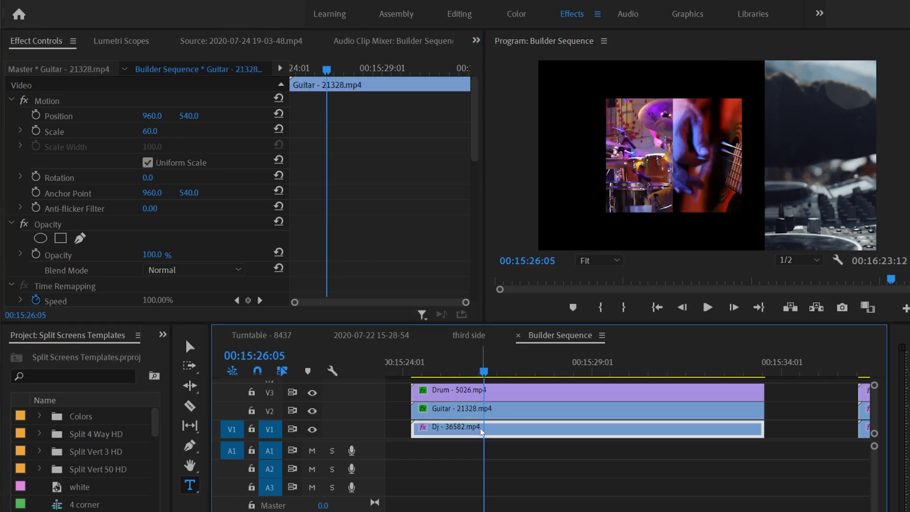
{"action": "left_click", "coordinate": [162, 129]}
{"action": "type", "text": "60"}
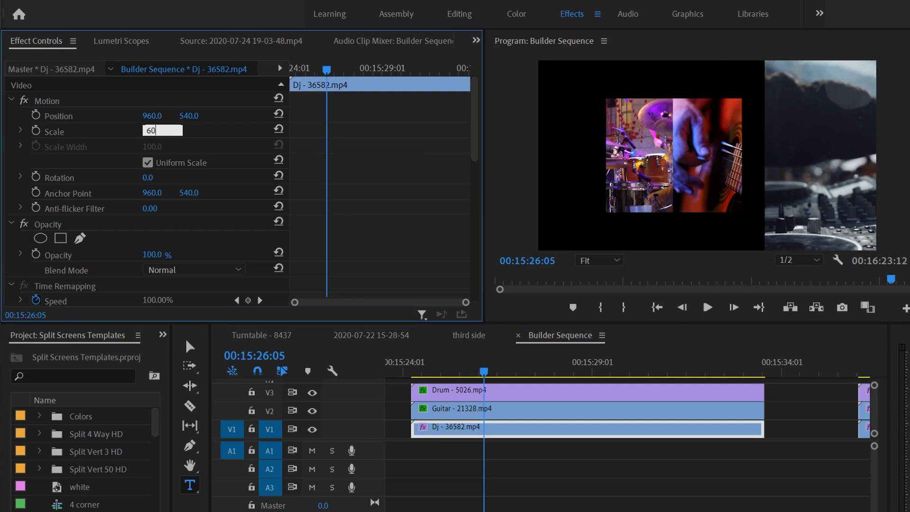
{"action": "key", "text": "Return"}
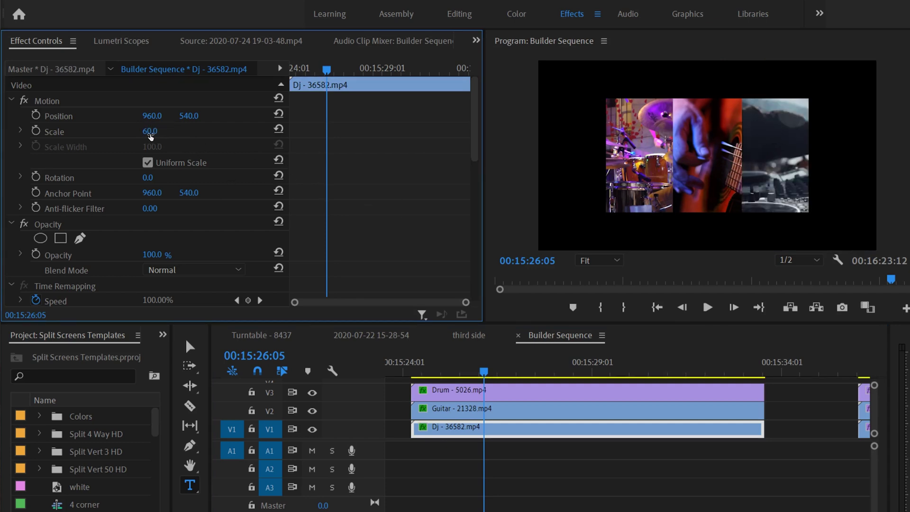
- Swap the outer panels by moving the Drum clip to horizontal position about 1744 and shifting the Dj clip to the left of the frame
{"action": "left_click", "coordinate": [470, 389]}
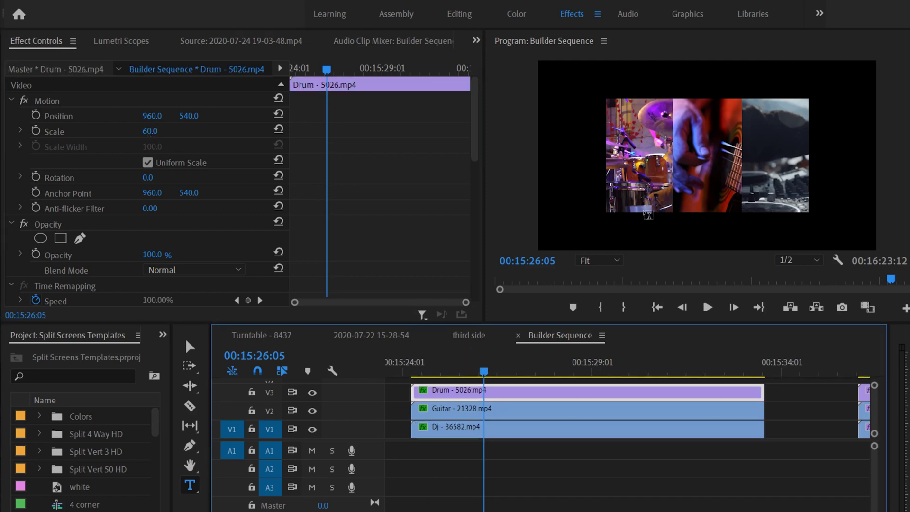
{"action": "left_click_drag", "start_coordinate": [151, 115], "coordinate": [314, 116]}
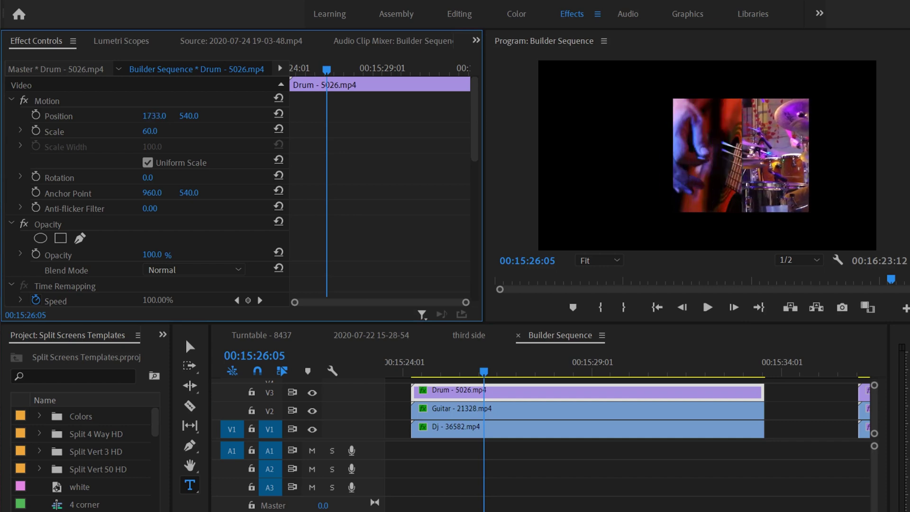
{"action": "left_click", "coordinate": [450, 428]}
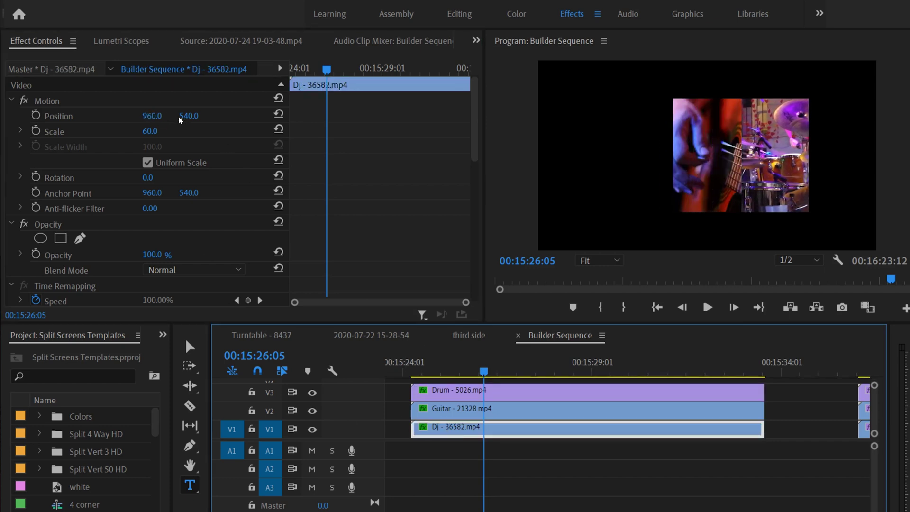
{"action": "left_click_drag", "start_coordinate": [153, 116], "coordinate": [72, 115]}
{"action": "left_click", "coordinate": [507, 393]}
{"action": "left_click_drag", "start_coordinate": [152, 116], "coordinate": [155, 116]}
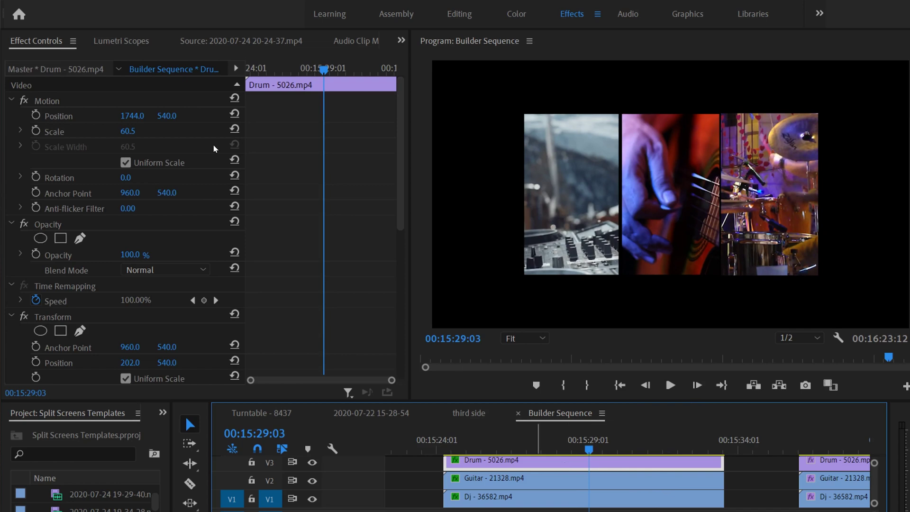
- Enlarge the Drum clip directly in the preview to a scale of about 76 and move it to position about 2105, 401
{"action": "left_click", "coordinate": [51, 101]}
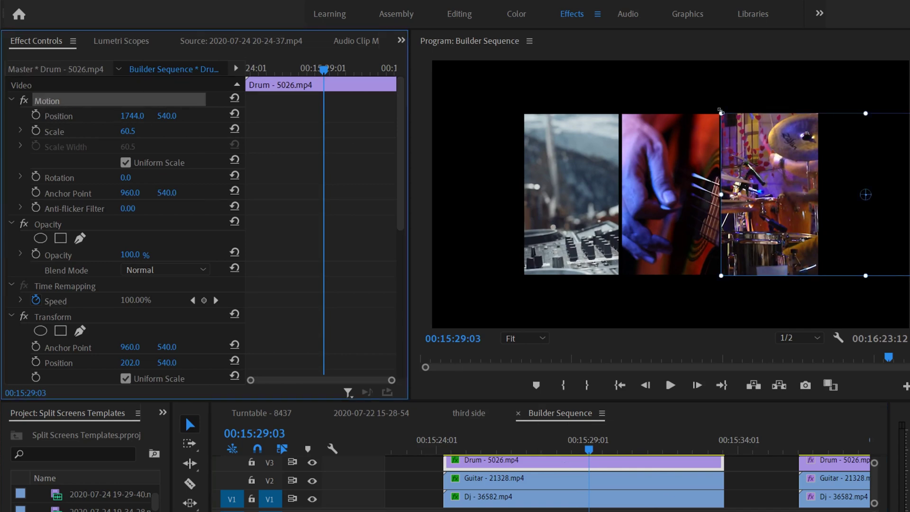
{"action": "left_click_drag", "start_coordinate": [720, 112], "coordinate": [681, 89]}
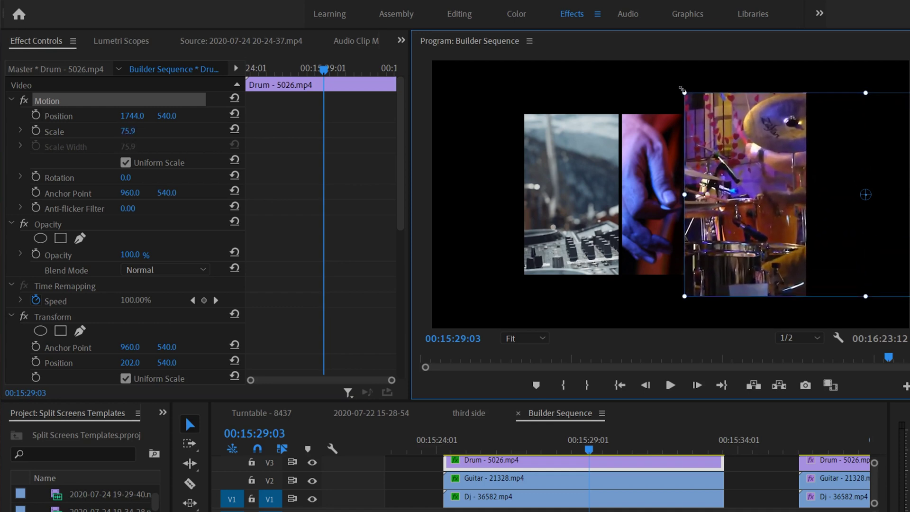
{"action": "left_click_drag", "start_coordinate": [724, 176], "coordinate": [811, 143]}
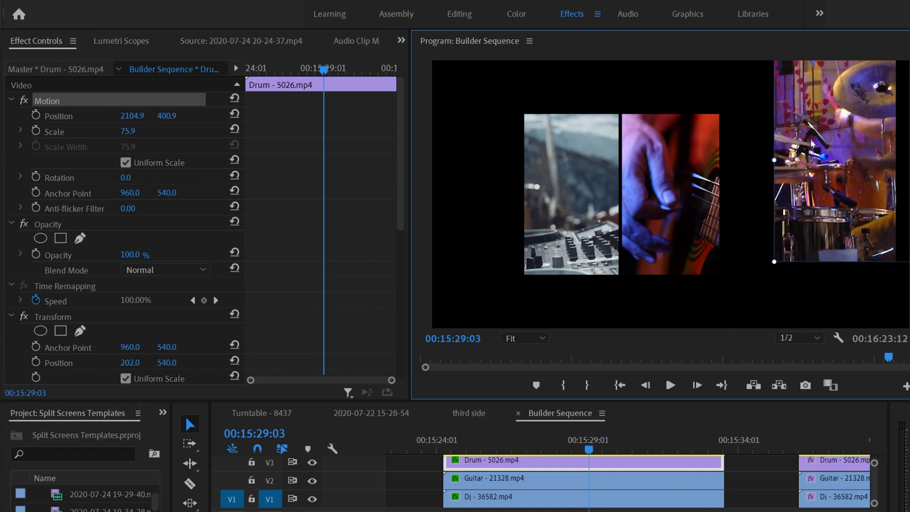
- Enlarge the guitar panel directly in the preview and move it slightly down and to the right
{"action": "left_click", "coordinate": [661, 154]}
{"action": "left_click_drag", "start_coordinate": [669, 114], "coordinate": [670, 78]}
{"action": "left_click_drag", "start_coordinate": [661, 147], "coordinate": [677, 177]}
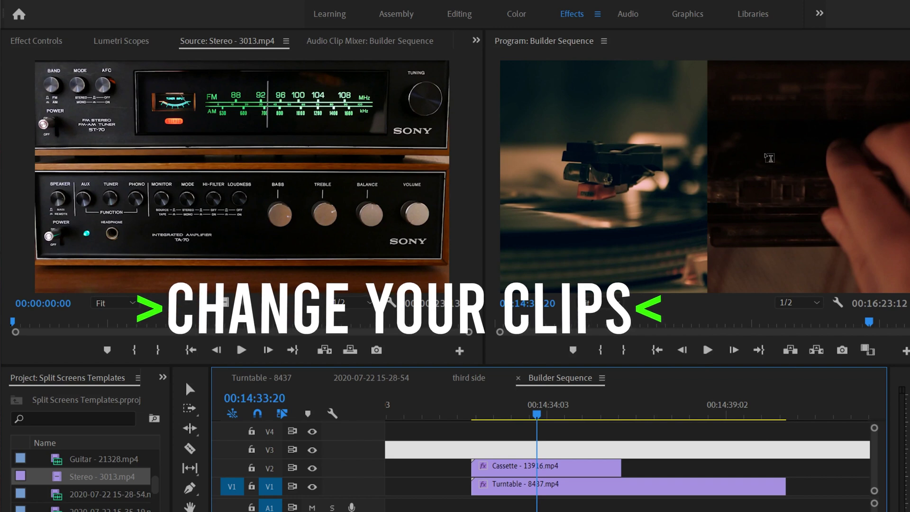
- Play and scrub through the turntable and cassette split to examine the section after the Cassette - 13916.mp4 clip ends
{"action": "left_click_drag", "start_coordinate": [542, 419], "coordinate": [513, 424]}
{"action": "left_click", "coordinate": [707, 350]}
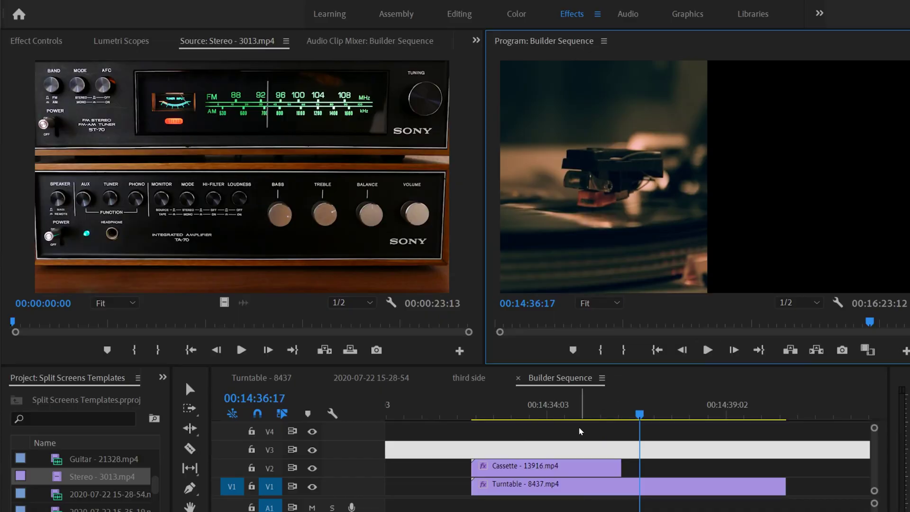
{"action": "left_click", "coordinate": [558, 468]}
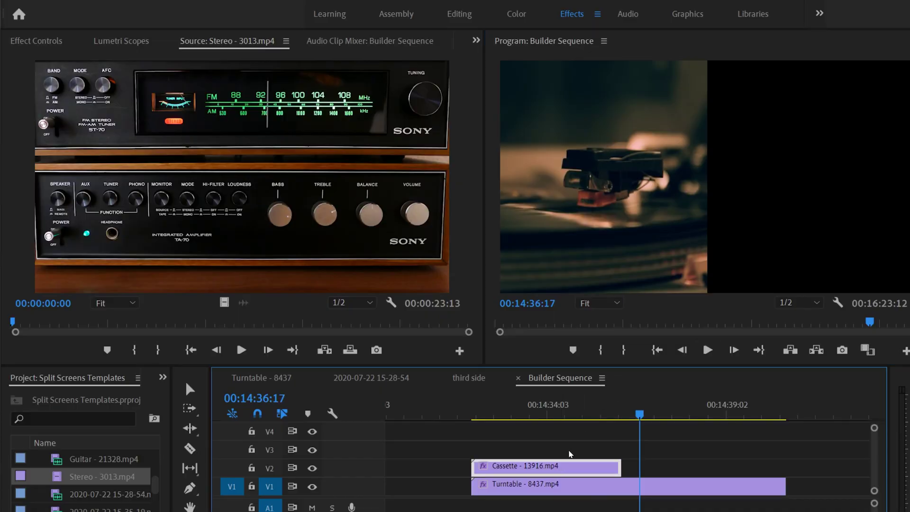
{"action": "left_click_drag", "start_coordinate": [616, 411], "coordinate": [697, 421]}
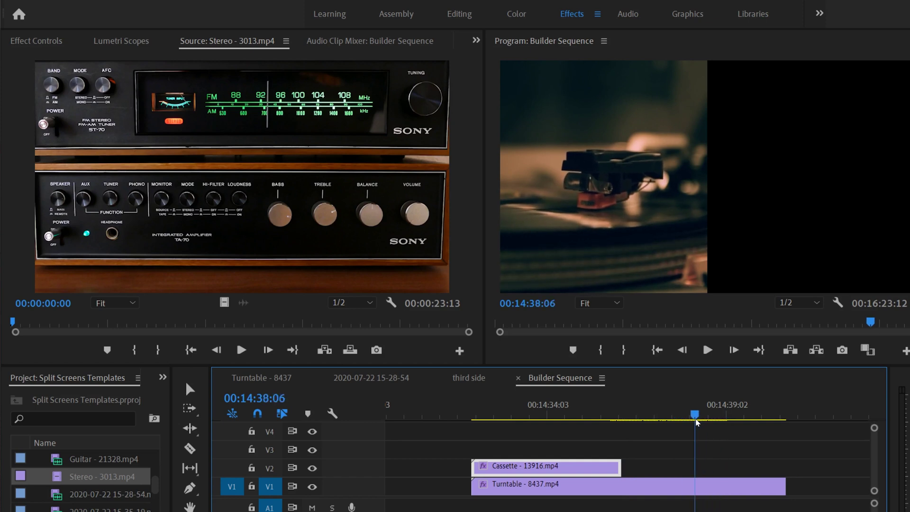
- Place the video of Stereo - 3013.mp4 on track V2 directly after the Cassette - 13916.mp4 clip
{"action": "left_click", "coordinate": [586, 413]}
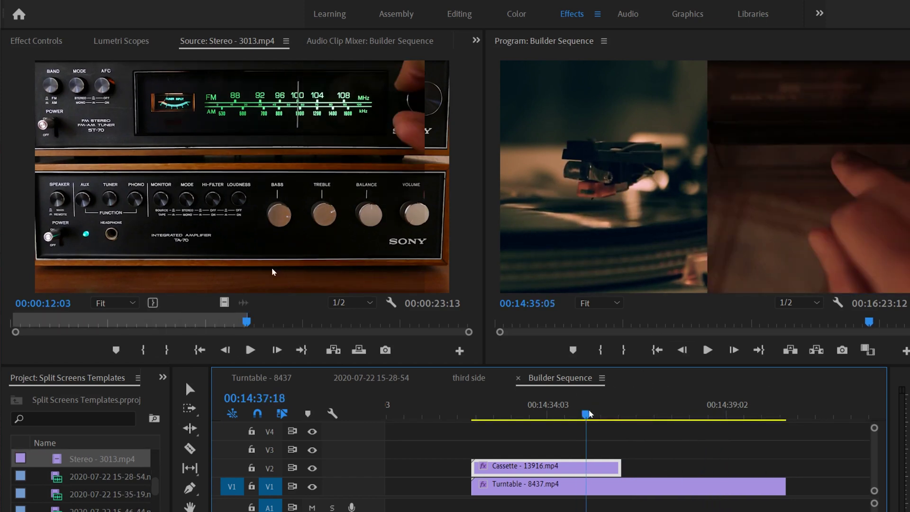
{"action": "left_click_drag", "start_coordinate": [225, 302], "coordinate": [651, 471]}
{"action": "left_click", "coordinate": [690, 414]}
- Copy the Cassette - 13916.mp4 clip on track V2
{"action": "left_click", "coordinate": [577, 468]}
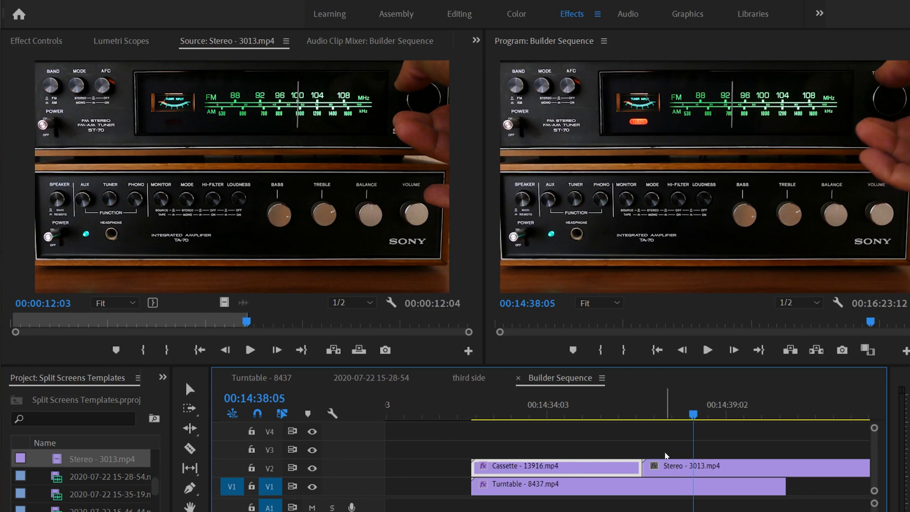
{"action": "left_click", "coordinate": [647, 436]}
{"action": "left_click", "coordinate": [551, 468]}
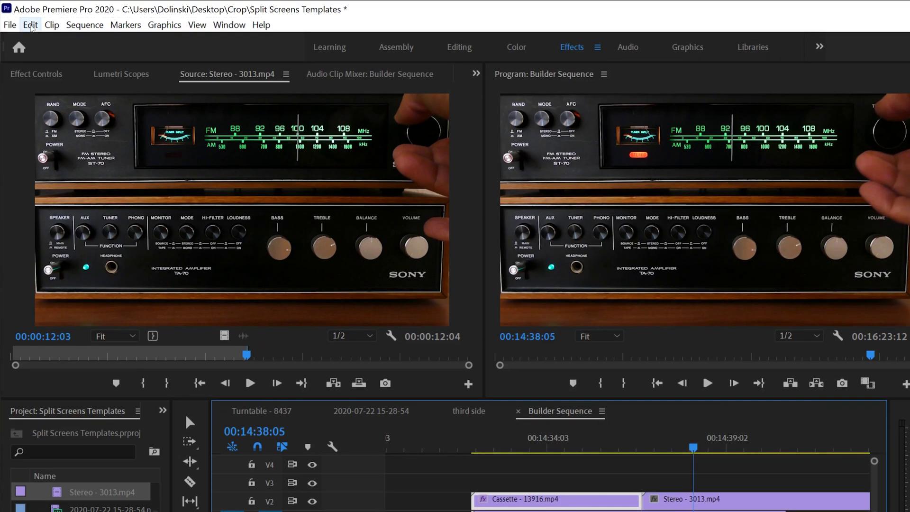
{"action": "left_click", "coordinate": [30, 25]}
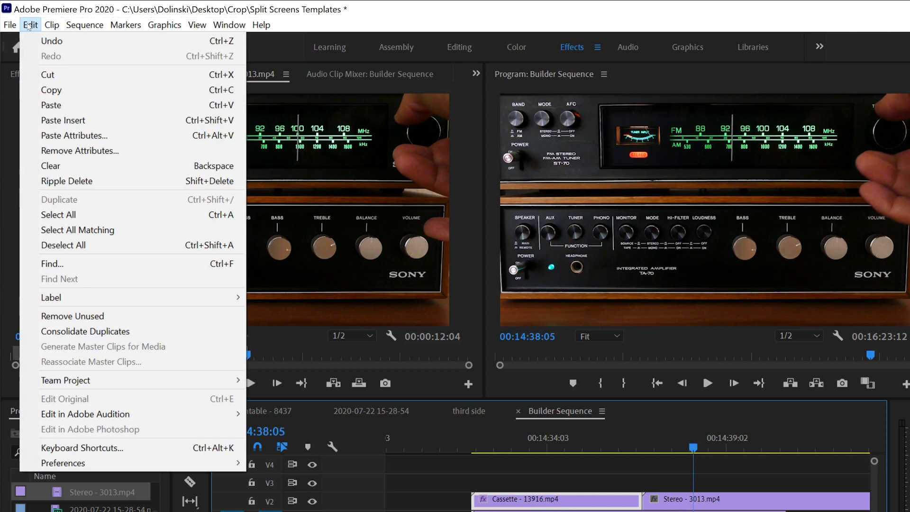
{"action": "left_click", "coordinate": [70, 90]}
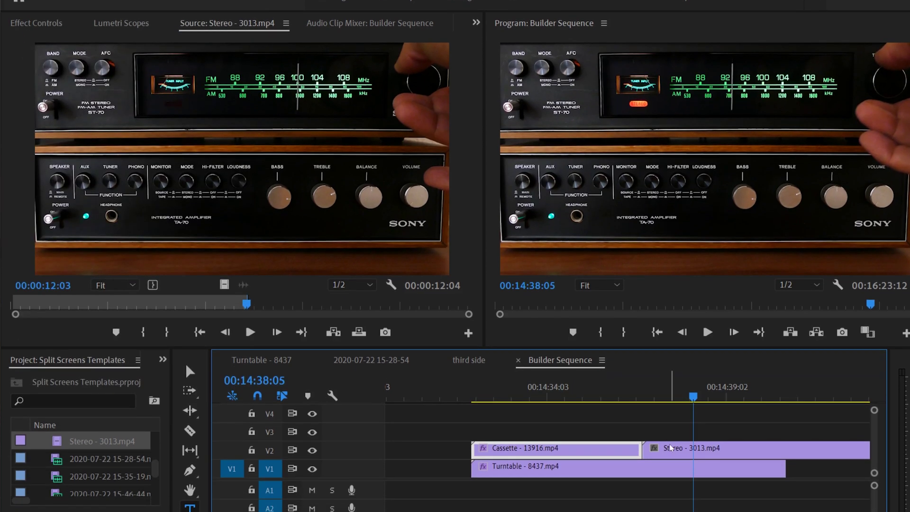
- Paste only the Transform and Crop attributes onto the Stereo - 3013.mp4 clip, excluding Motion and Opacity, and play back the clip change
{"action": "left_click", "coordinate": [672, 500]}
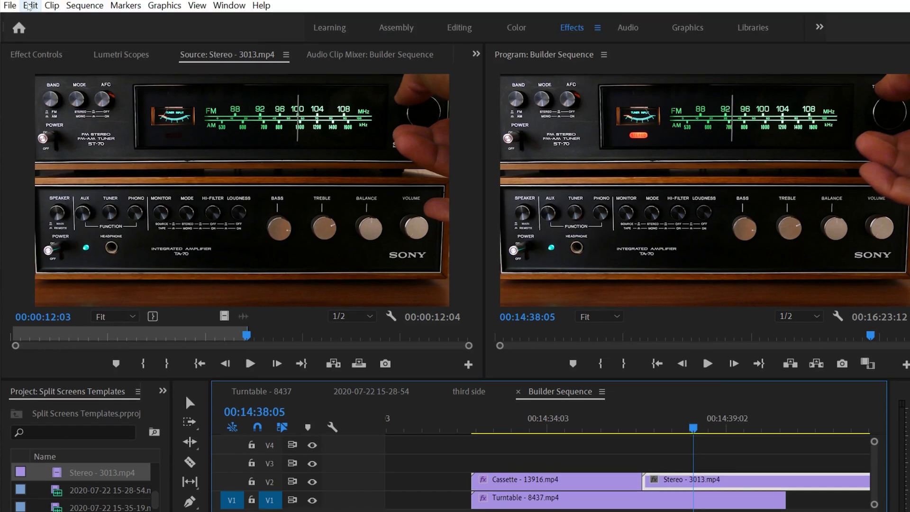
{"action": "left_click", "coordinate": [31, 24]}
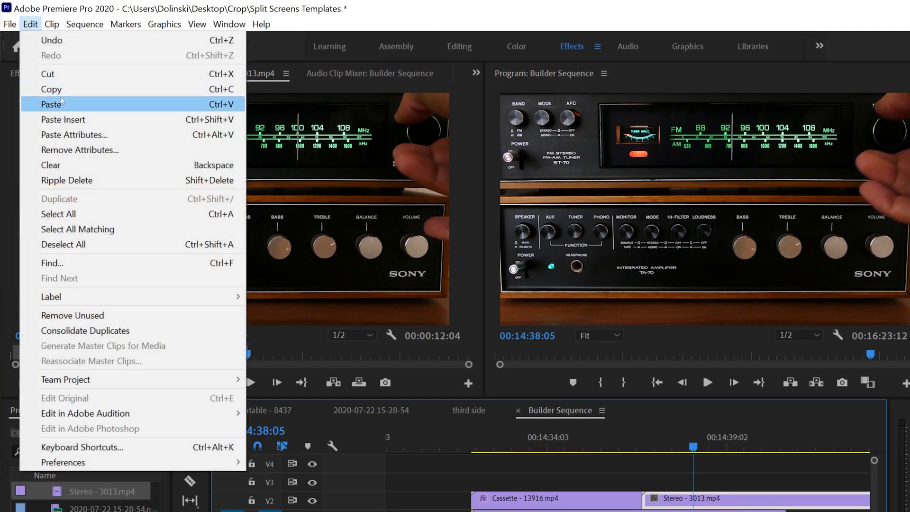
{"action": "left_click", "coordinate": [220, 137]}
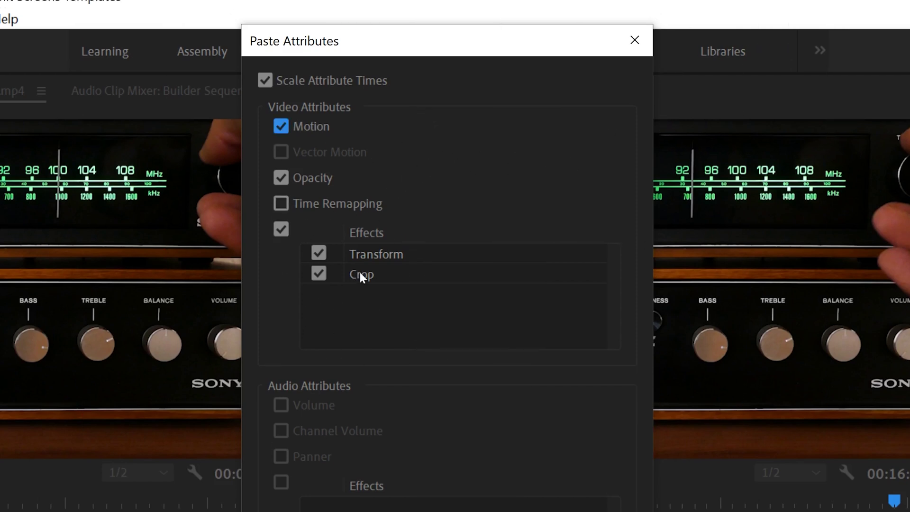
{"action": "left_click", "coordinate": [281, 178]}
{"action": "left_click", "coordinate": [281, 127]}
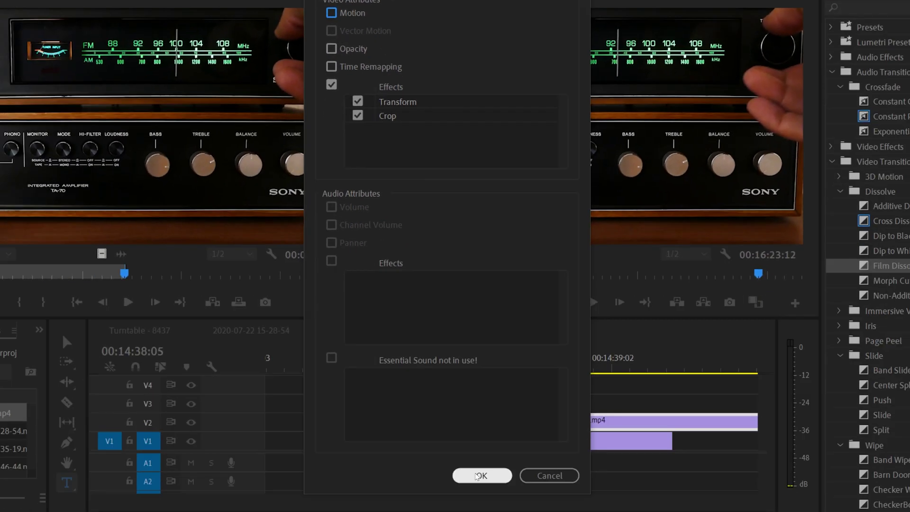
{"action": "left_click", "coordinate": [481, 474]}
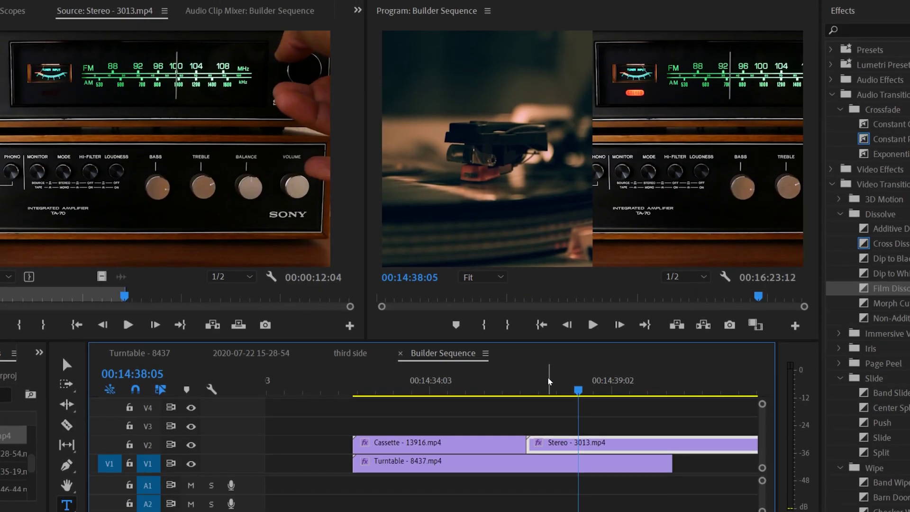
{"action": "left_click_drag", "start_coordinate": [579, 393], "coordinate": [459, 393]}
{"action": "left_click", "coordinate": [593, 330]}
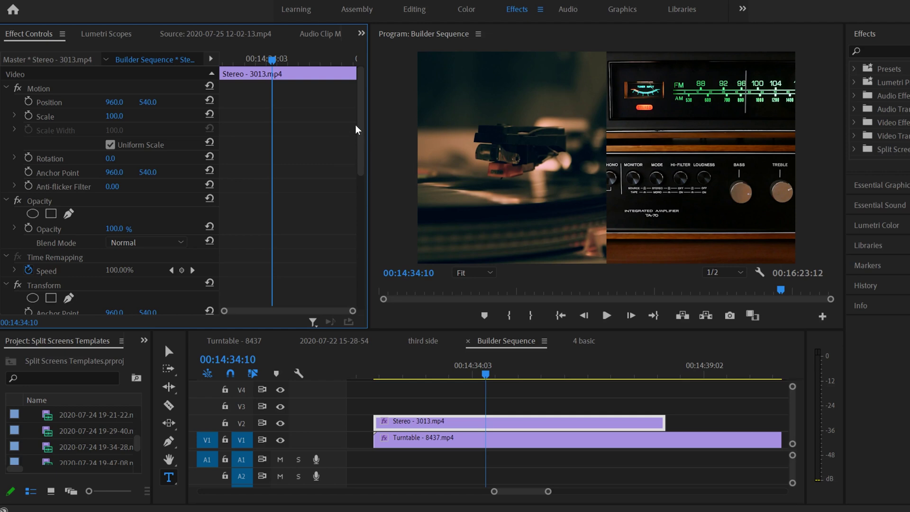
- Delete the Transform and Crop effects from the Stereo - 3013.mp4 clip
{"action": "left_click_drag", "start_coordinate": [359, 130], "coordinate": [331, 188]}
{"action": "left_click", "coordinate": [43, 159]}
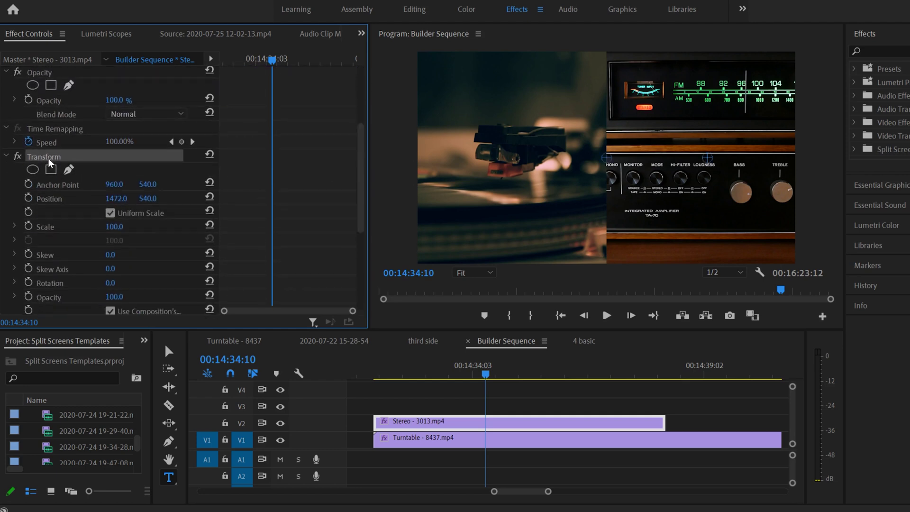
{"action": "key", "text": "Delete"}
{"action": "left_click", "coordinate": [49, 159]}
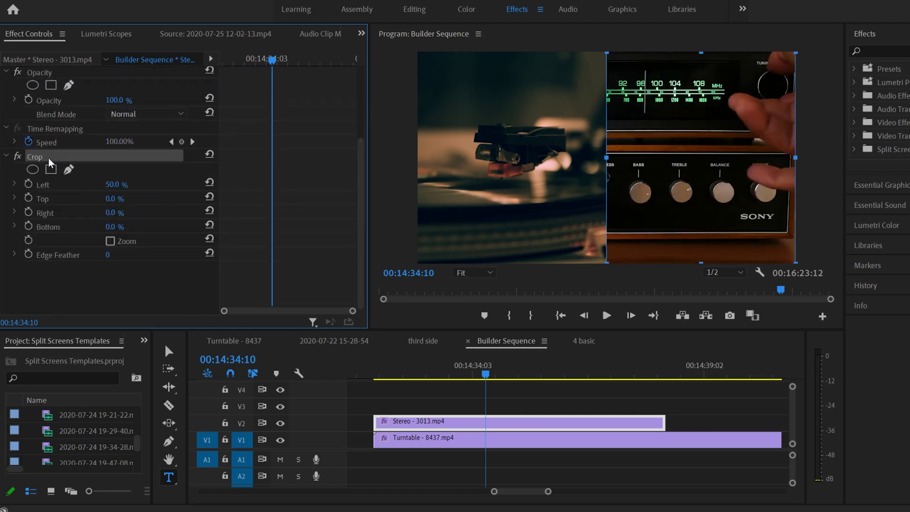
{"action": "key", "text": "Delete"}
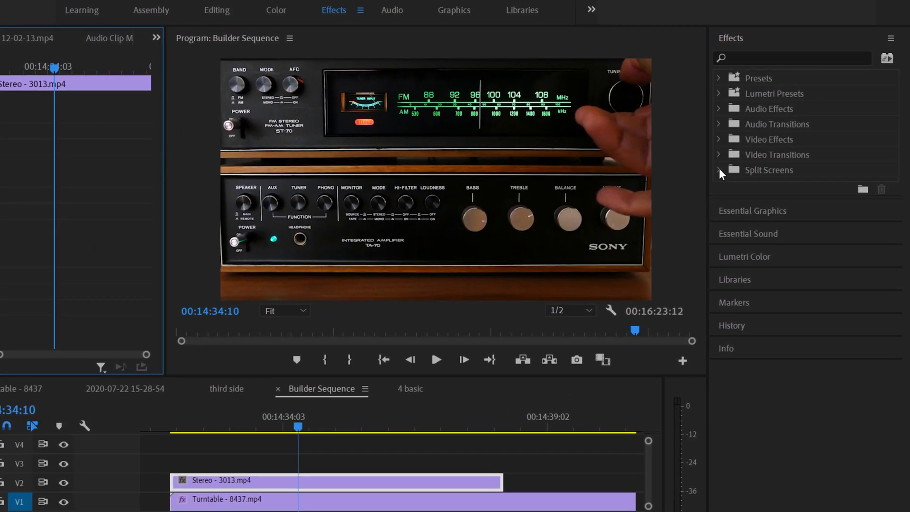
- Apply the 2 Split Side by Side Right preset from the Split Screens folder to the Stereo - 3013.mp4 clip
{"action": "left_click", "coordinate": [719, 170]}
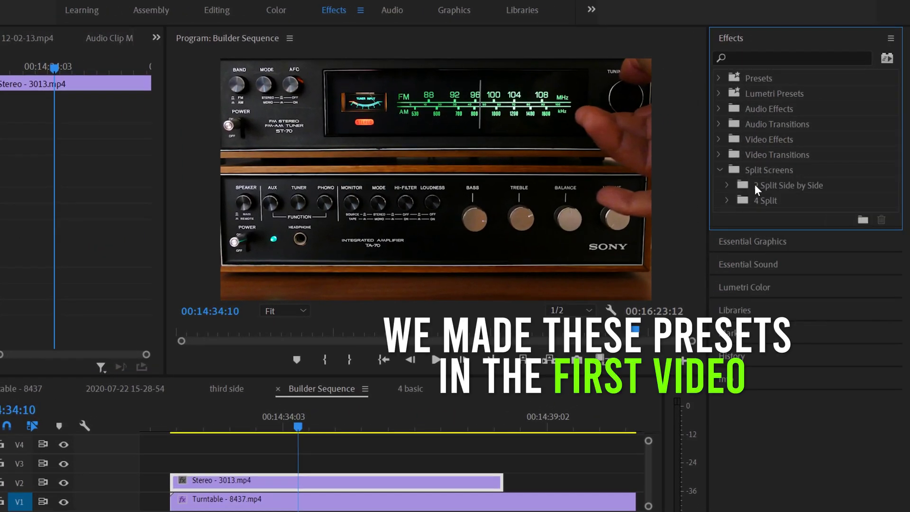
{"action": "left_click", "coordinate": [727, 185]}
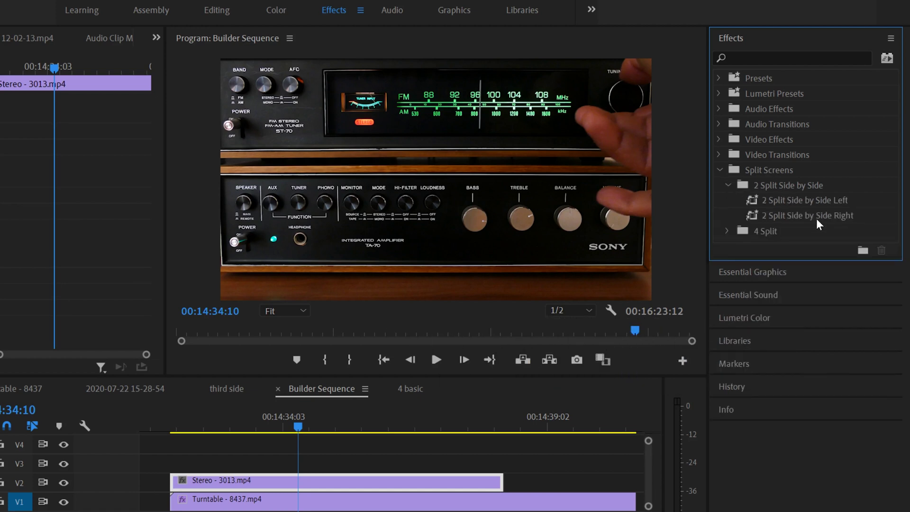
{"action": "left_click", "coordinate": [753, 218]}
{"action": "left_click_drag", "start_coordinate": [340, 463], "coordinate": [320, 487]}
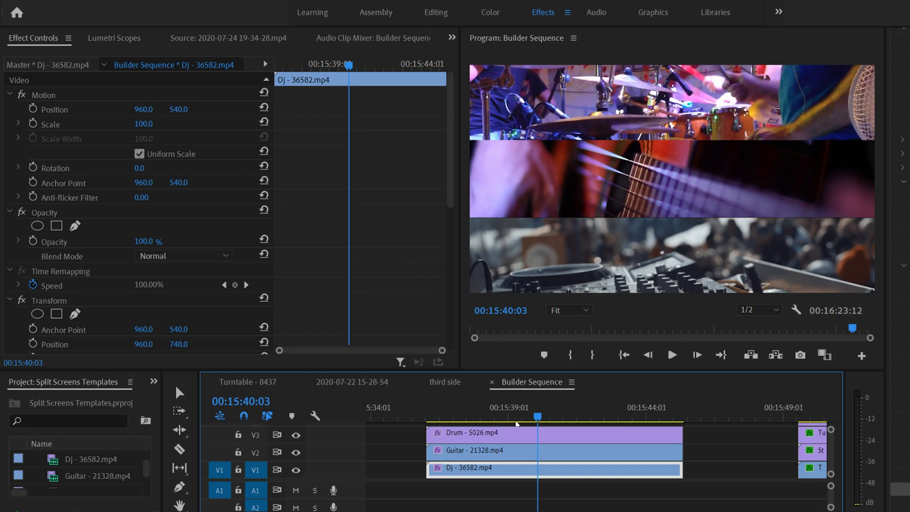
- Compare the Crop settings of the Drum - 5026.mp4 and Dj - 36582.mp4 clips in the three-way horizontal split
{"action": "left_click", "coordinate": [482, 434]}
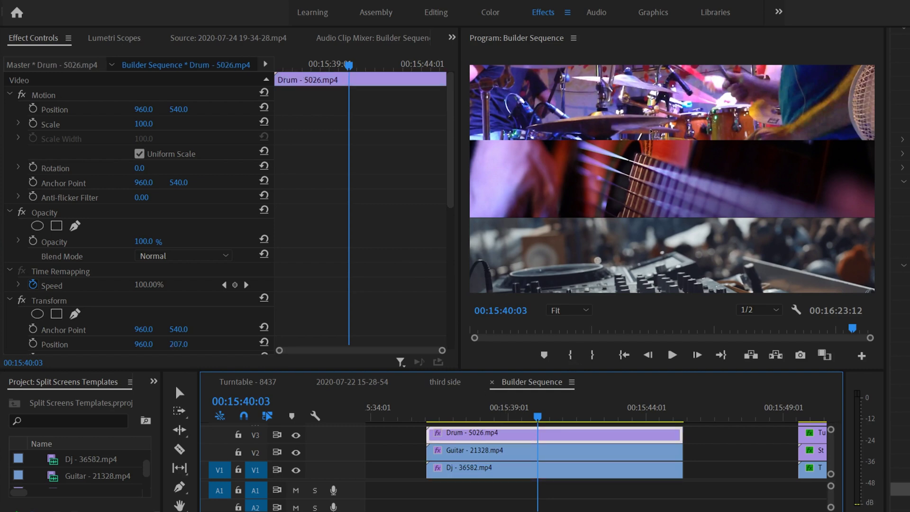
{"action": "scroll", "coordinate": [170, 299], "scroll_direction": "down", "scroll_amount": 10}
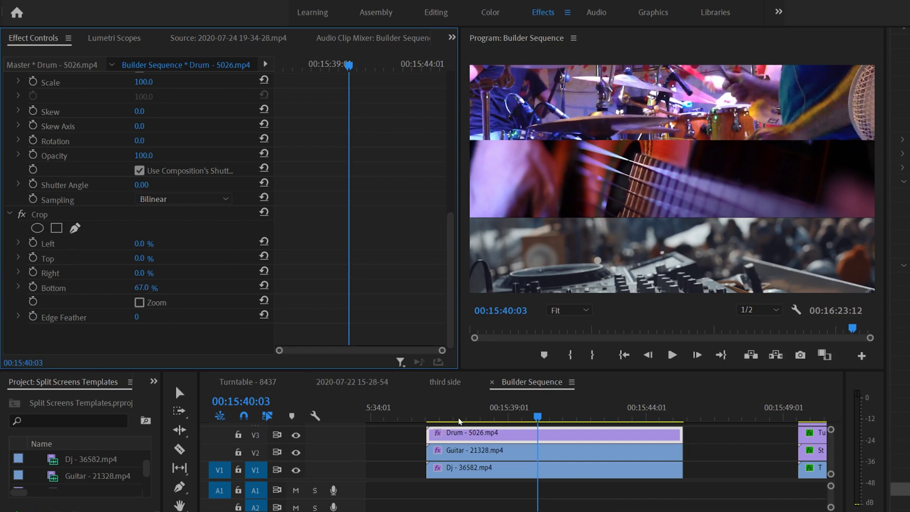
{"action": "left_click", "coordinate": [475, 468]}
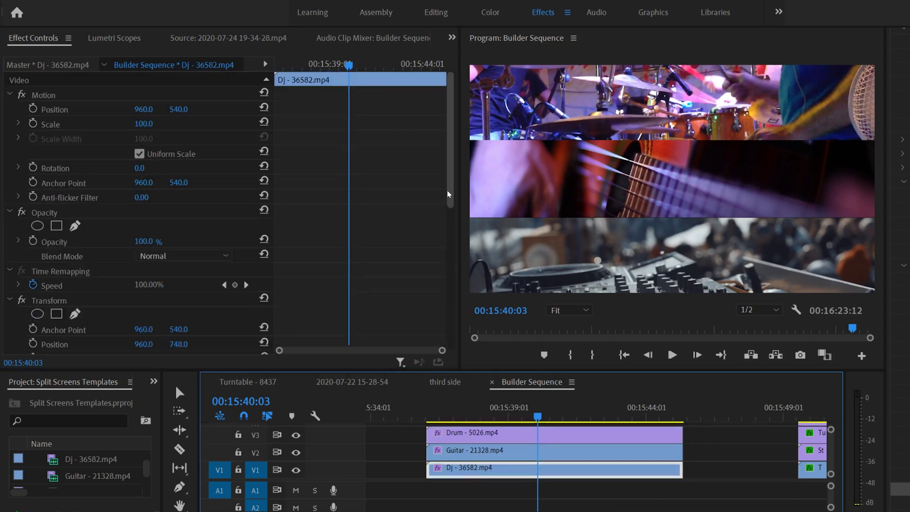
{"action": "scroll", "coordinate": [143, 199], "scroll_direction": "down", "scroll_amount": 6}
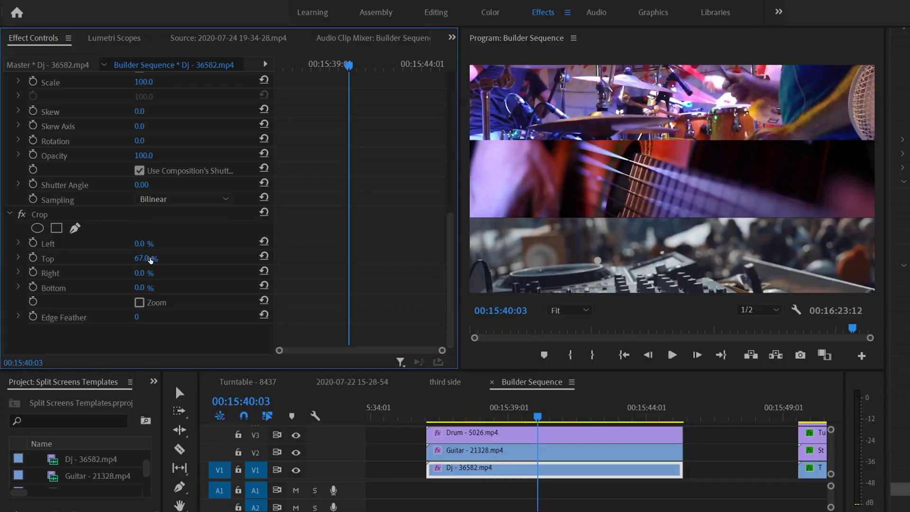
- Set the Drum - 5026.mp4 clip's Crop to 33% at the bottom and 50% on the right
{"action": "left_click", "coordinate": [497, 431]}
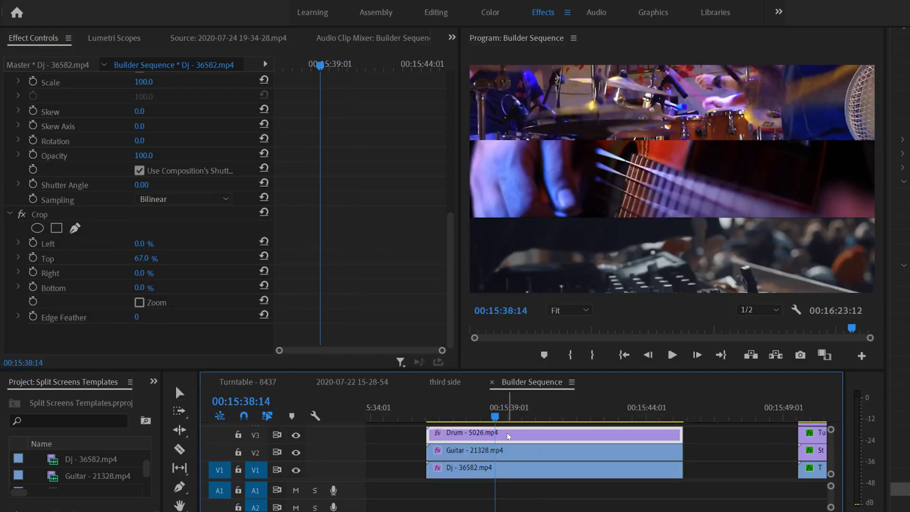
{"action": "left_click_drag", "start_coordinate": [448, 187], "coordinate": [445, 327]}
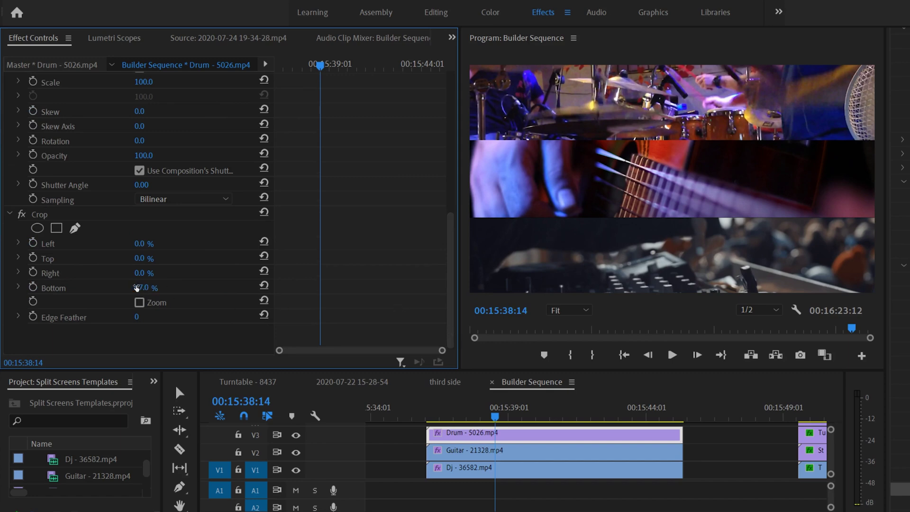
{"action": "left_click", "coordinate": [142, 287]}
{"action": "type", "text": "33"}
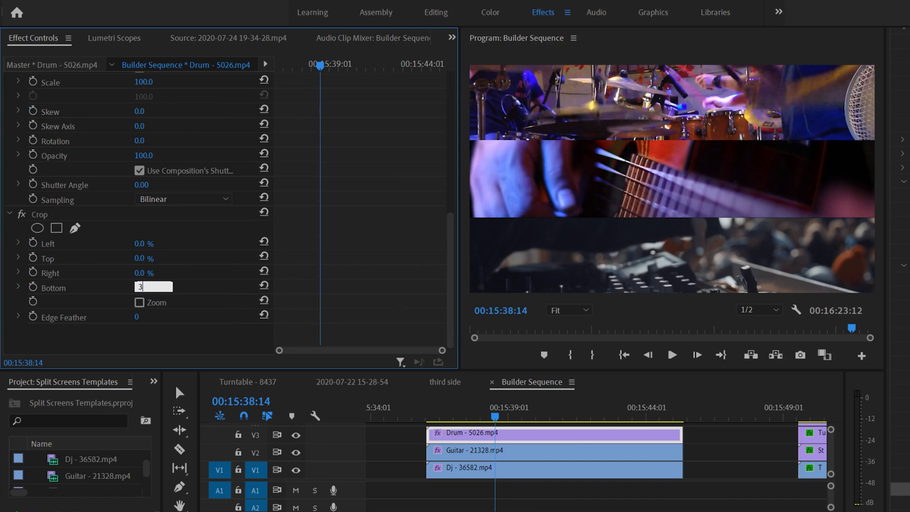
{"action": "key", "text": "Return"}
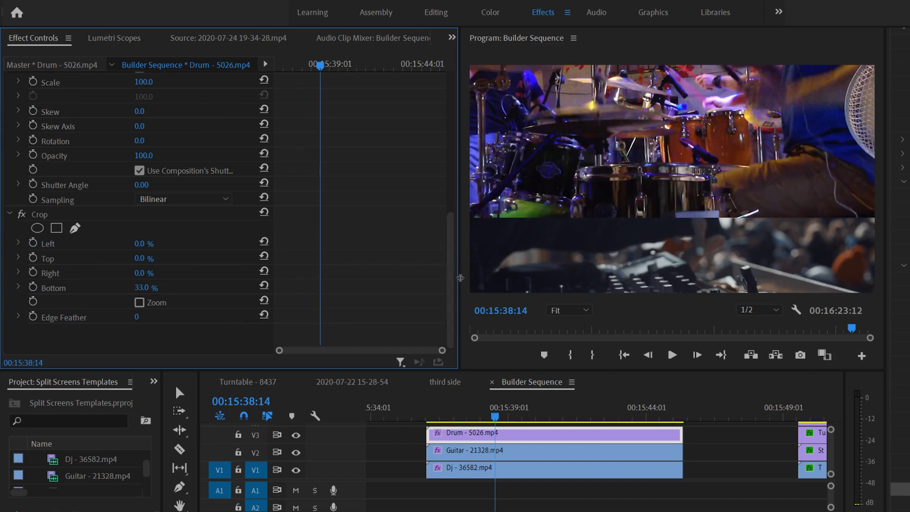
{"action": "left_click", "coordinate": [140, 273]}
{"action": "type", "text": "50"}
{"action": "key", "text": "Return"}
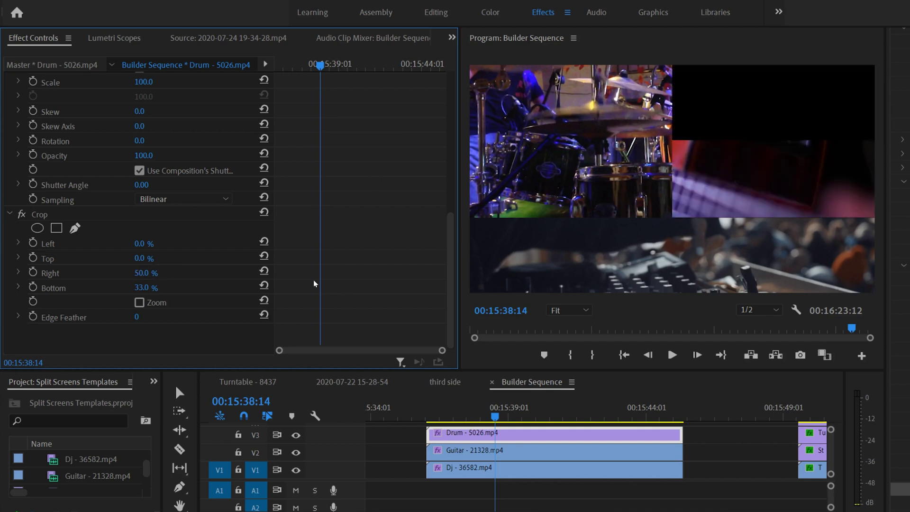
- Set the Drum clip's right crop to 60% and reposition its footage with Transform Position to about -125, 449
{"action": "left_click", "coordinate": [149, 278]}
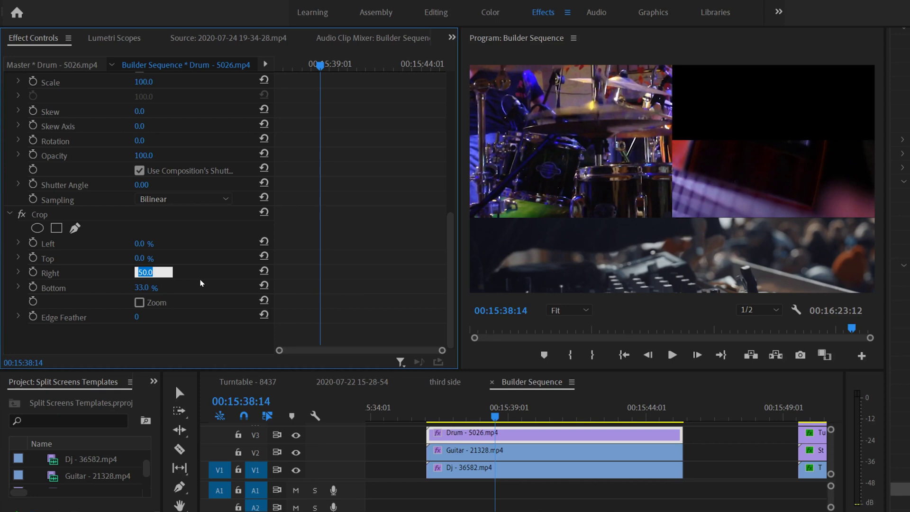
{"action": "type", "text": "60"}
{"action": "key", "text": "Return"}
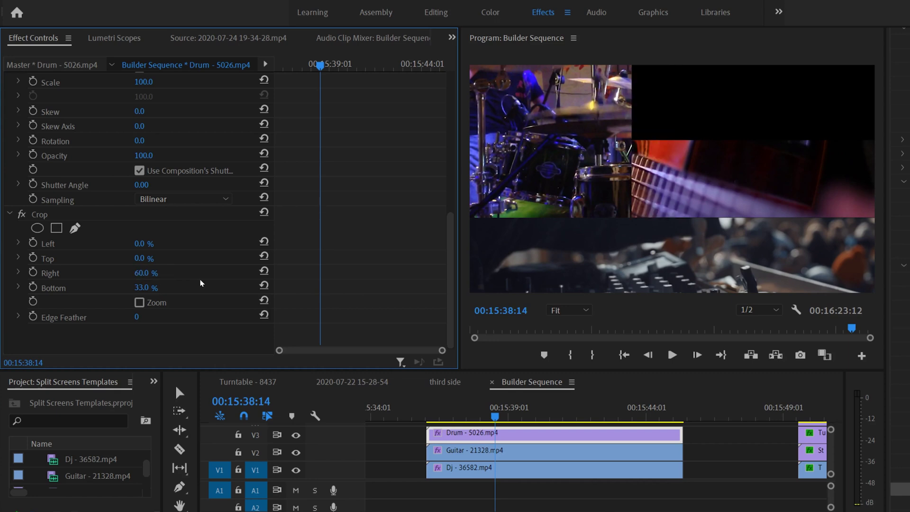
{"action": "scroll", "coordinate": [449, 242], "scroll_direction": "up", "scroll_amount": 3}
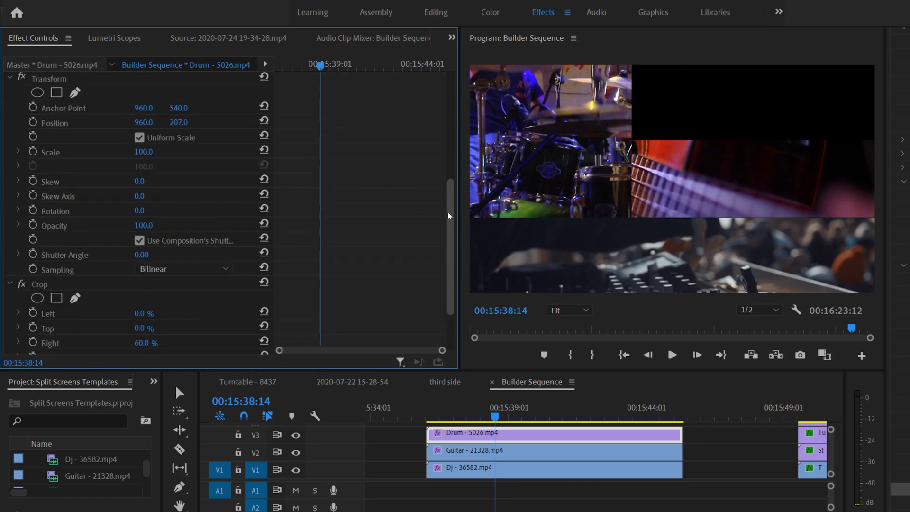
{"action": "left_click_drag", "start_coordinate": [148, 158], "coordinate": [209, 154]}
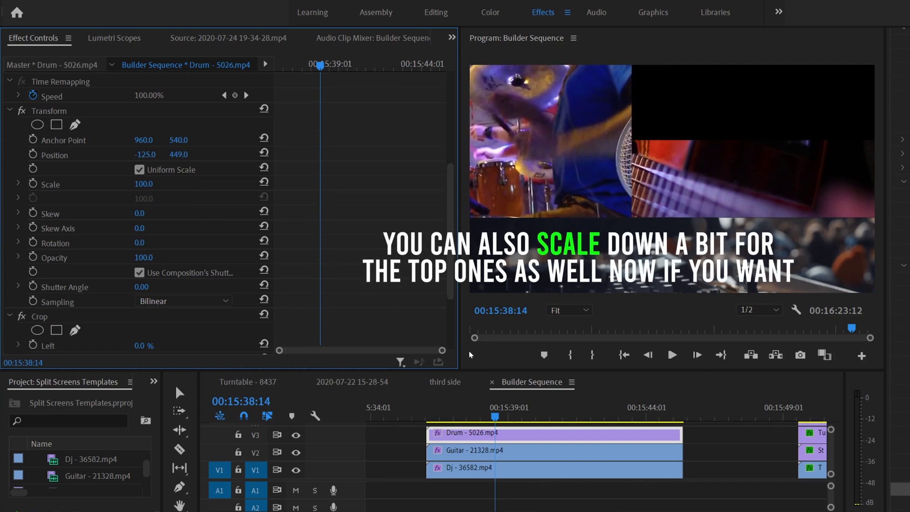
- Set the Guitar - 21328.mp4 clip's top crop to 0%
{"action": "left_click", "coordinate": [480, 454]}
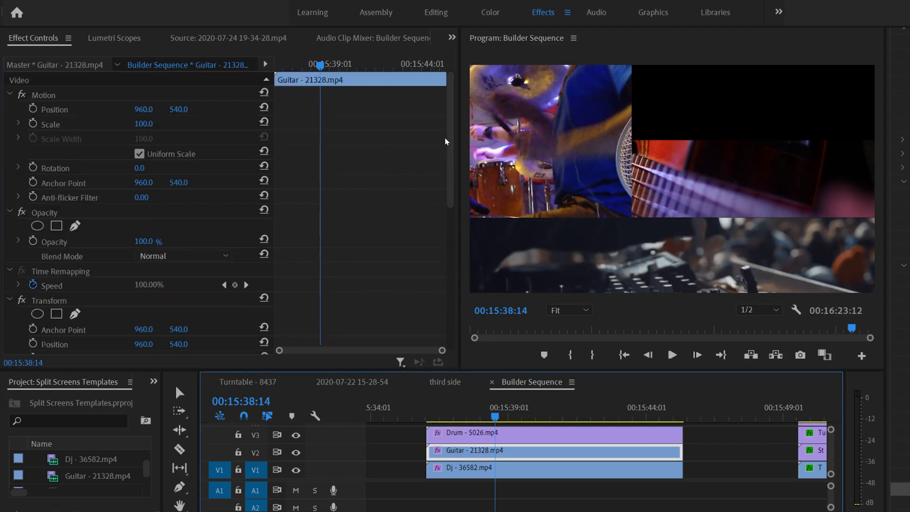
{"action": "scroll", "coordinate": [445, 302], "scroll_direction": "down", "scroll_amount": 10}
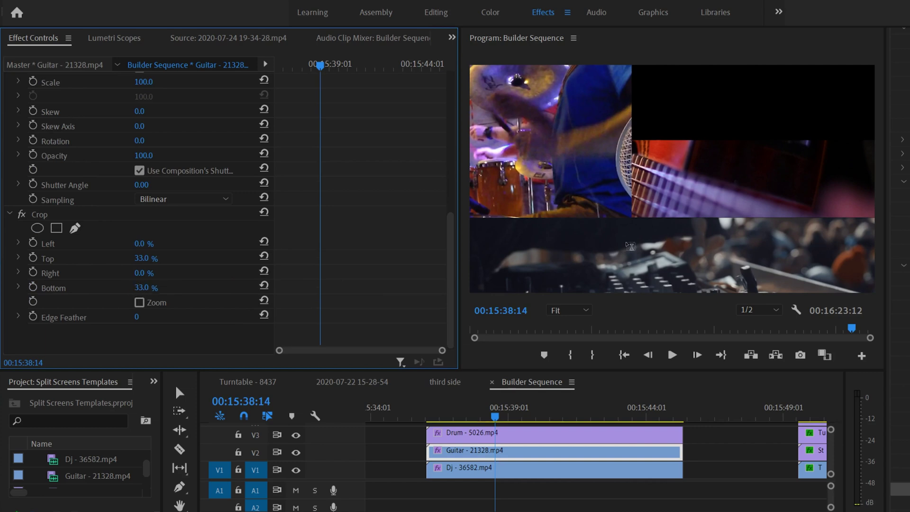
{"action": "left_click", "coordinate": [144, 258]}
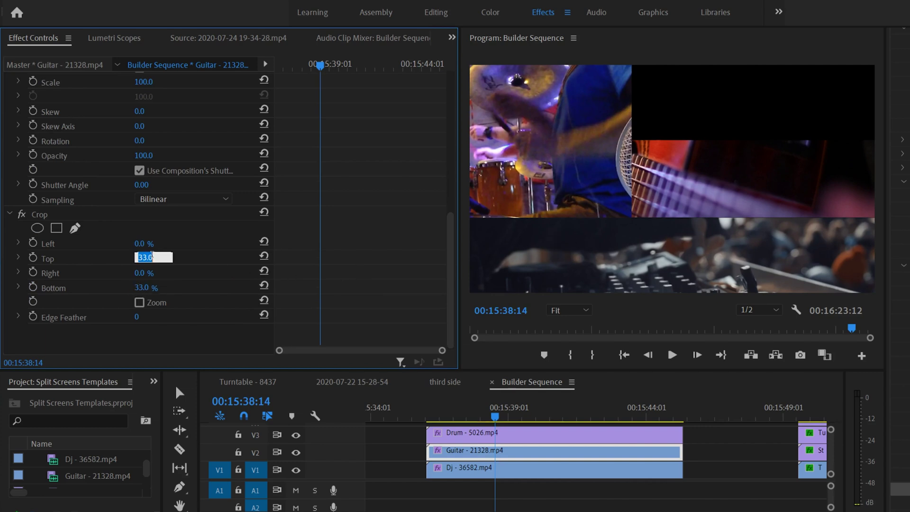
{"action": "type", "text": "0"}
{"action": "key", "text": "Return"}
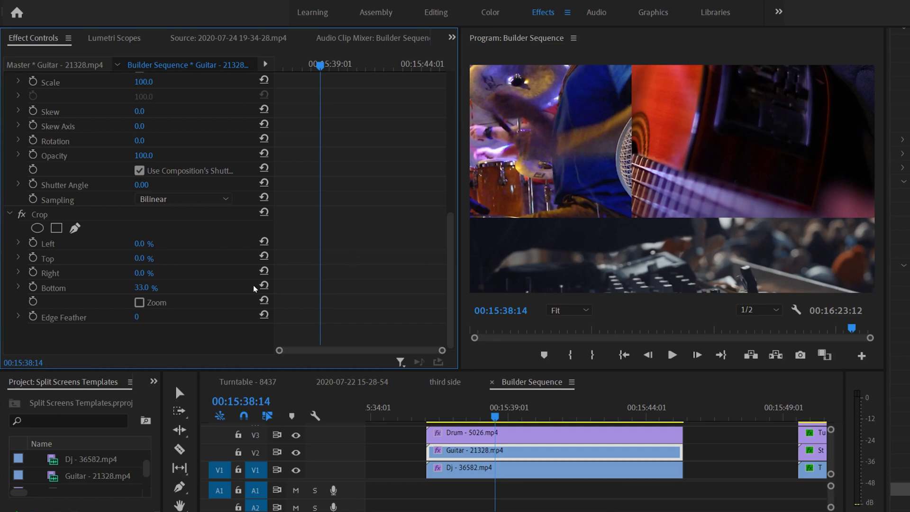
- Check the Drum clip's Crop values and set the Guitar - 21328.mp4 clip's left crop to 40%
{"action": "left_click", "coordinate": [455, 432]}
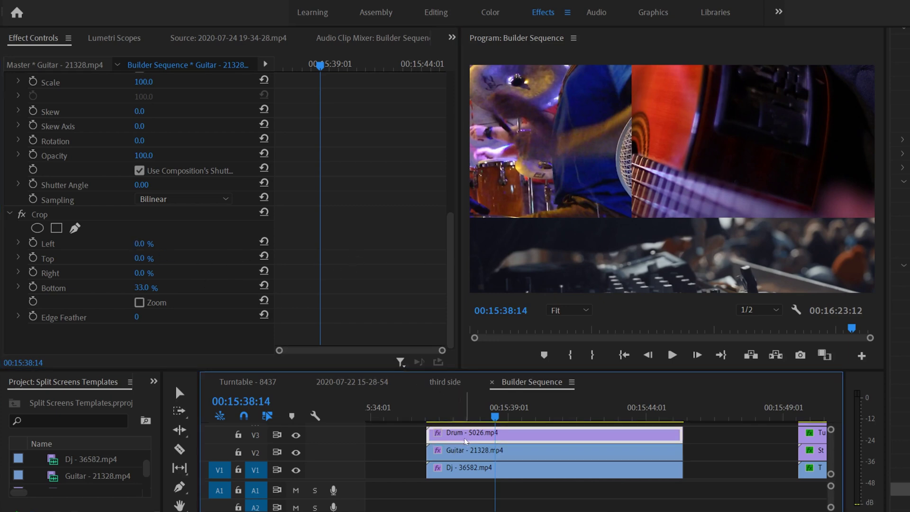
{"action": "scroll", "coordinate": [443, 323], "scroll_direction": "down", "scroll_amount": 10}
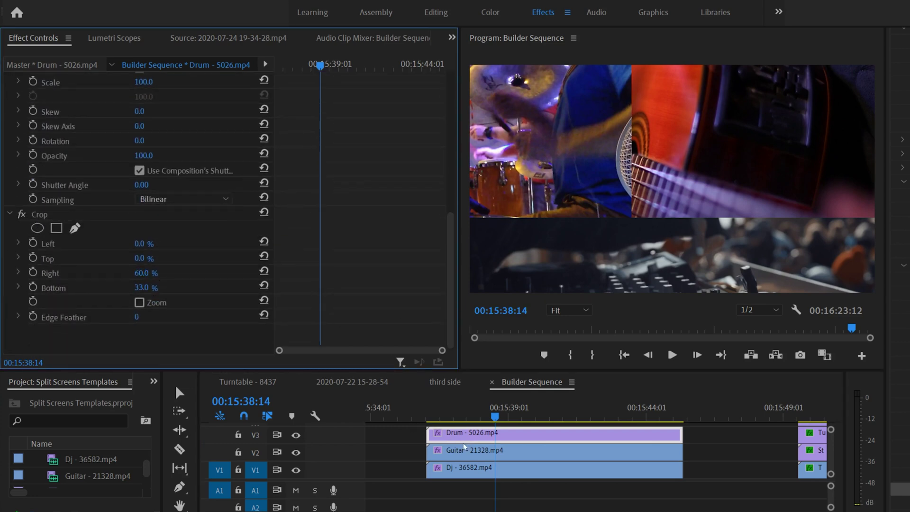
{"action": "left_click", "coordinate": [473, 450]}
{"action": "left_click_drag", "start_coordinate": [449, 154], "coordinate": [447, 314]}
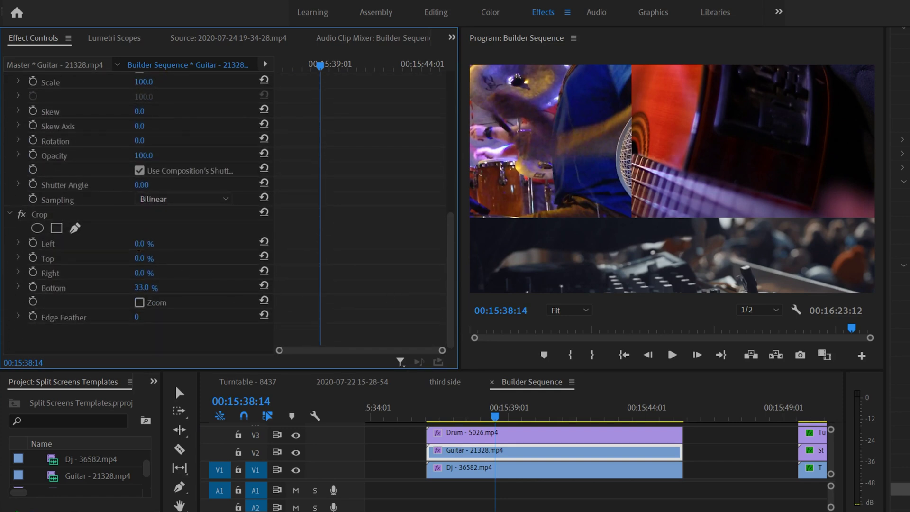
{"action": "left_click", "coordinate": [139, 243]}
{"action": "type", "text": "40"}
{"action": "key", "text": "Return"}
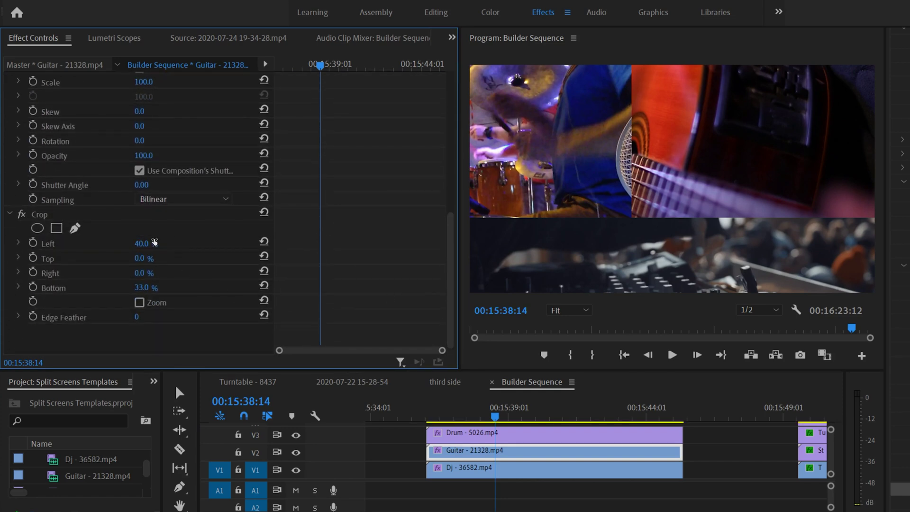
- Shift the Guitar clip's footage horizontally with Transform Position and play back the customised three-way split
{"action": "left_click_drag", "start_coordinate": [450, 259], "coordinate": [438, 175]}
{"action": "left_click_drag", "start_coordinate": [144, 228], "coordinate": [283, 229]}
{"action": "left_click", "coordinate": [466, 412]}
{"action": "left_click", "coordinate": [671, 354]}
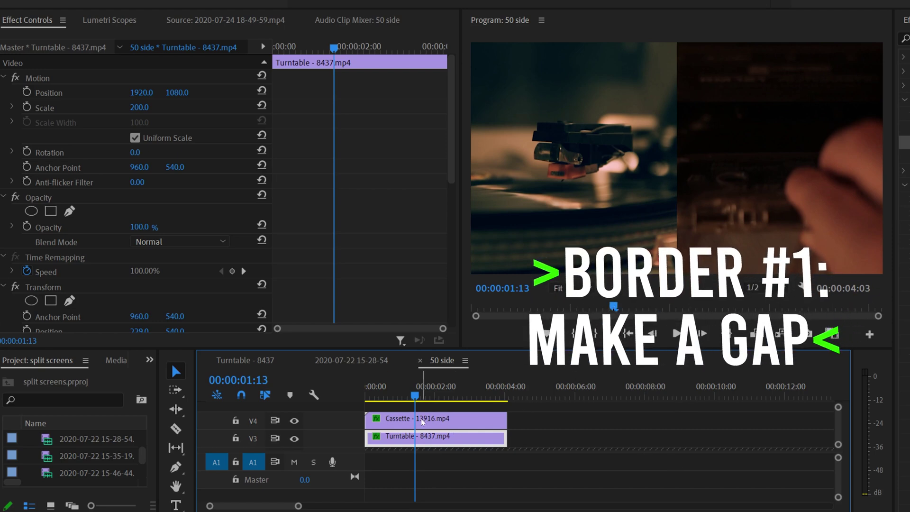
- Try shifting the Cassette - 13916.mp4 clip horizontally with Motion Position to about 1949, and undo the shift
{"action": "left_click", "coordinate": [497, 419]}
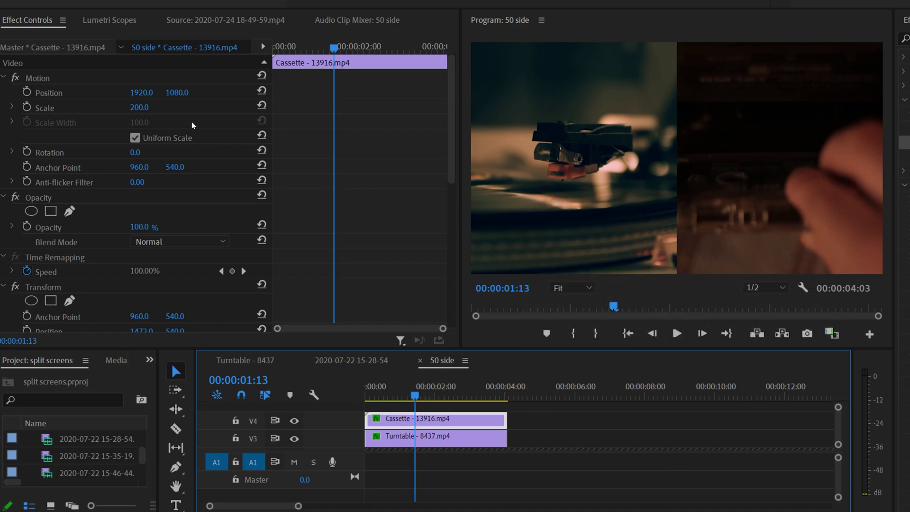
{"action": "left_click", "coordinate": [136, 92]}
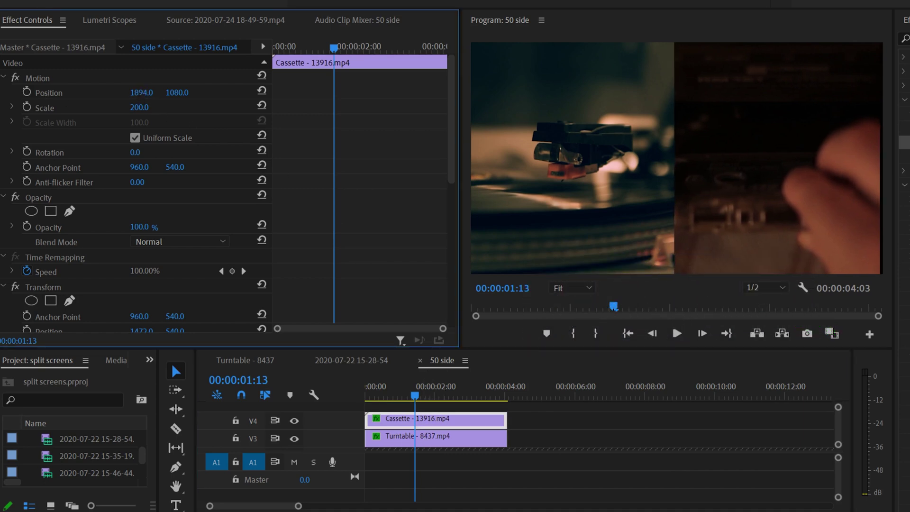
{"action": "left_click_drag", "start_coordinate": [137, 92], "coordinate": [150, 92]}
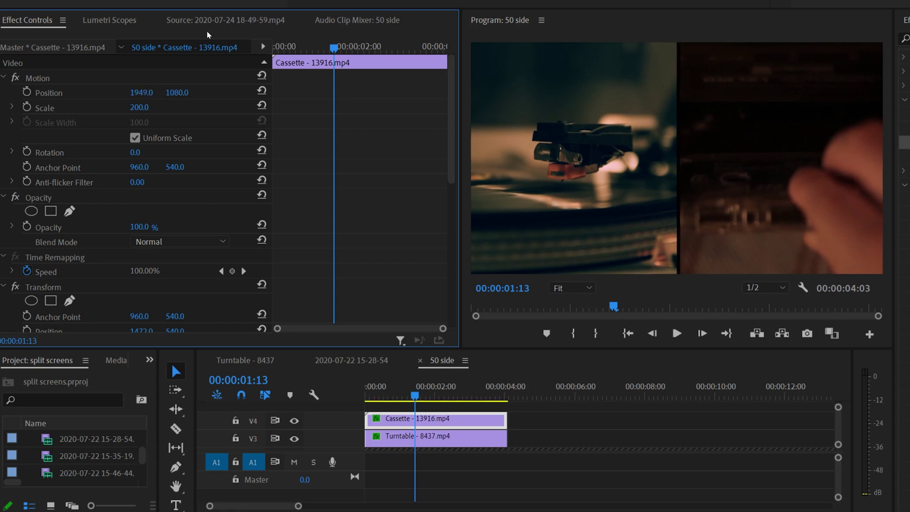
{"action": "left_click", "coordinate": [24, 2]}
{"action": "left_click", "coordinate": [33, 4]}
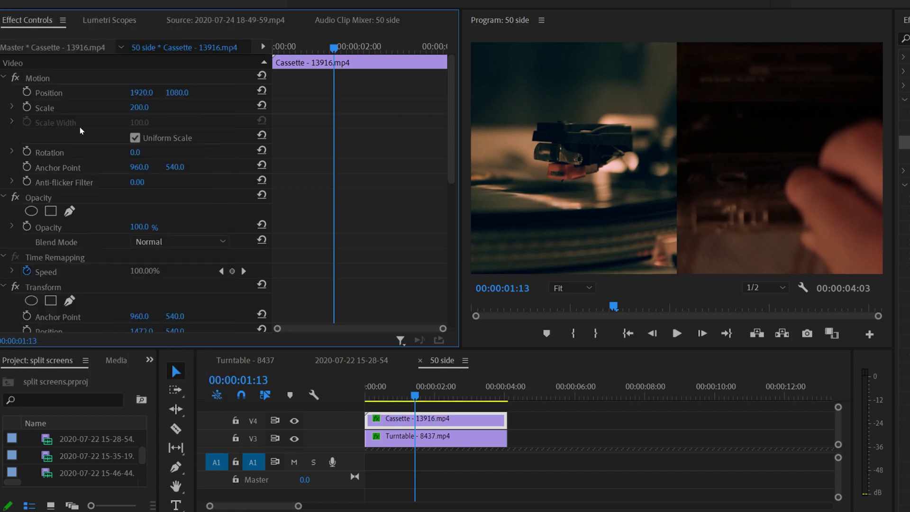
- Set the Cassette - 13916.mp4 clip's horizontal Motion Position to 1940 to open a gap between the halves
{"action": "left_click", "coordinate": [140, 93]}
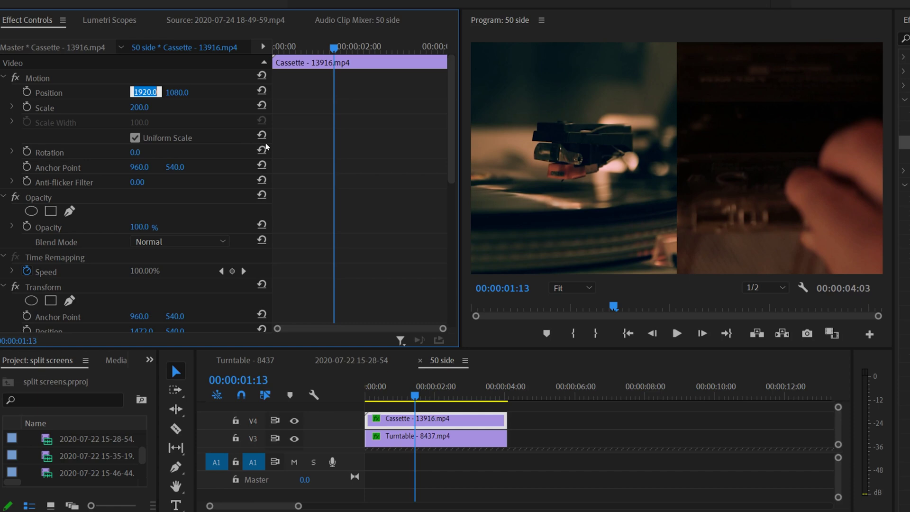
{"action": "type", "text": "1"}
{"action": "key", "text": "Return"}
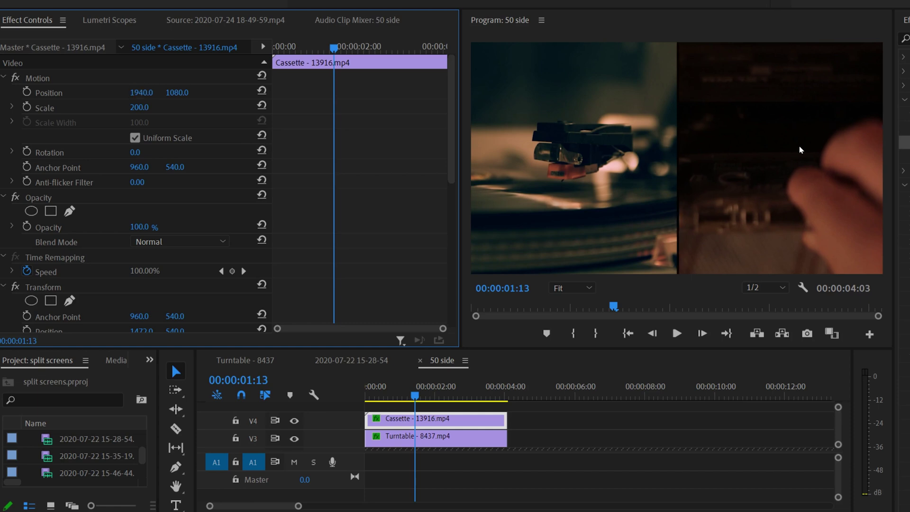
- Change the Turntable - 8437.mp4 clip's horizontal Motion Position to widen the gap on its side
{"action": "left_click", "coordinate": [414, 441]}
{"action": "left_click", "coordinate": [142, 92]}
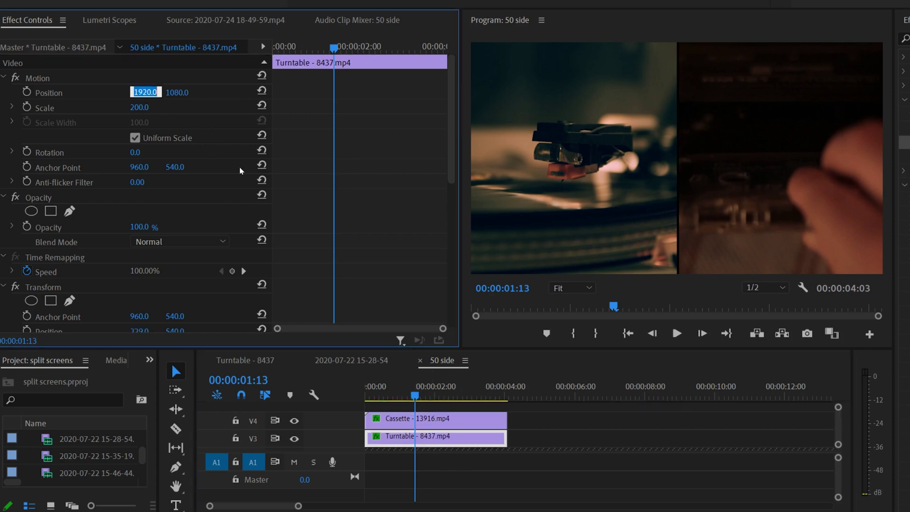
{"action": "type", "text": "1"}
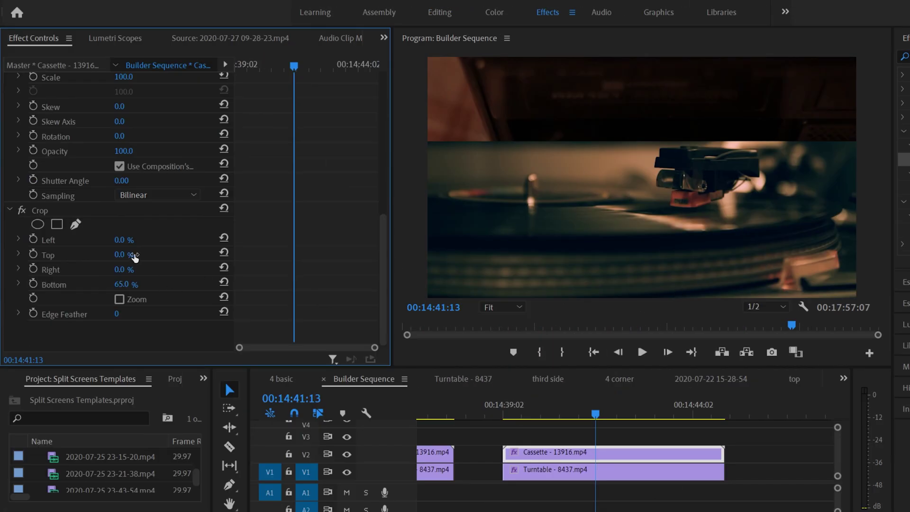
- Set the bottom crop of the Cassette - 13916.mp4 clip in the top-and-bottom split to 66%
{"action": "left_click", "coordinate": [120, 285]}
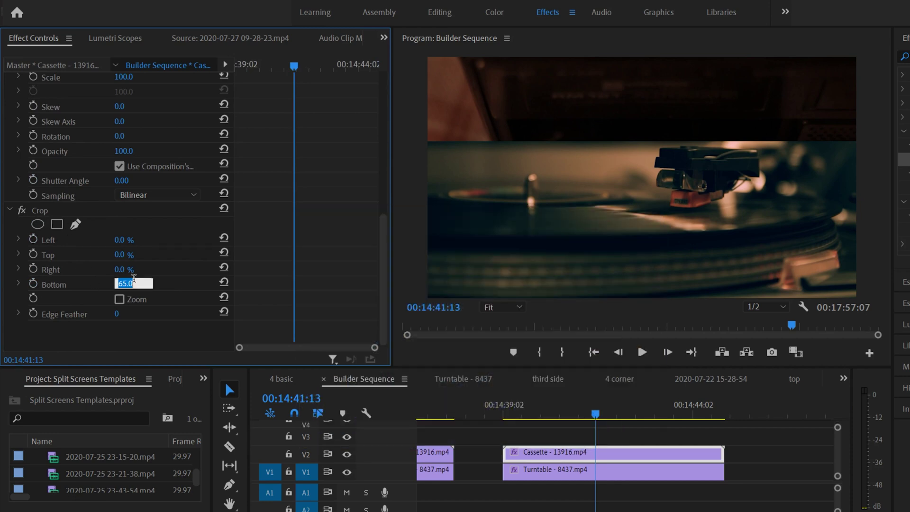
{"action": "type", "text": "66"}
{"action": "key", "text": "Return"}
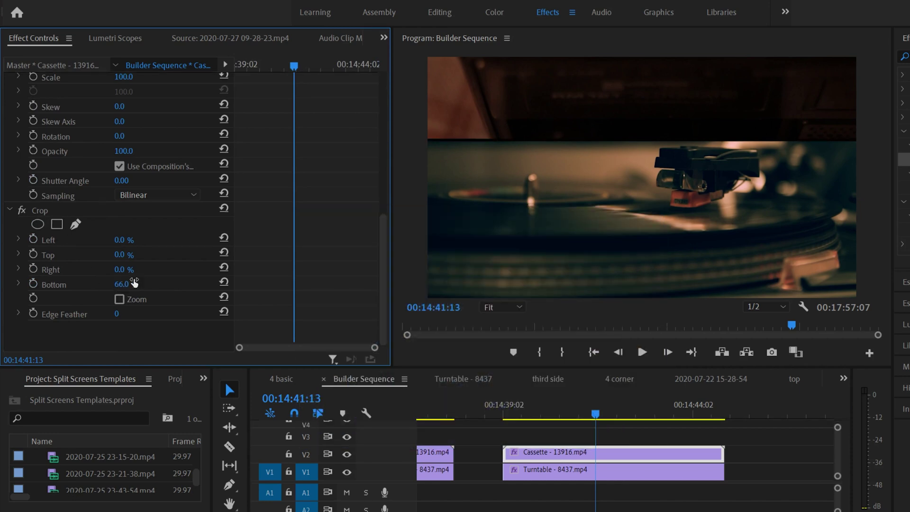
- Set the top crop of the Turntable - 8437.mp4 clip in the top-and-bottom split to 36%
{"action": "left_click", "coordinate": [550, 475]}
{"action": "left_click", "coordinate": [383, 184]}
{"action": "left_click_drag", "start_coordinate": [383, 185], "coordinate": [382, 335]}
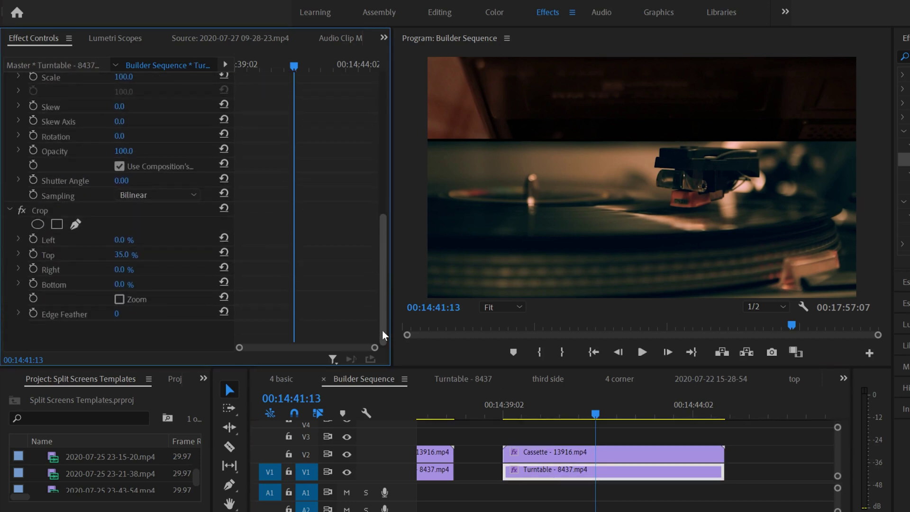
{"action": "left_click", "coordinate": [133, 252]}
{"action": "type", "text": "36"}
{"action": "key", "text": "Return"}
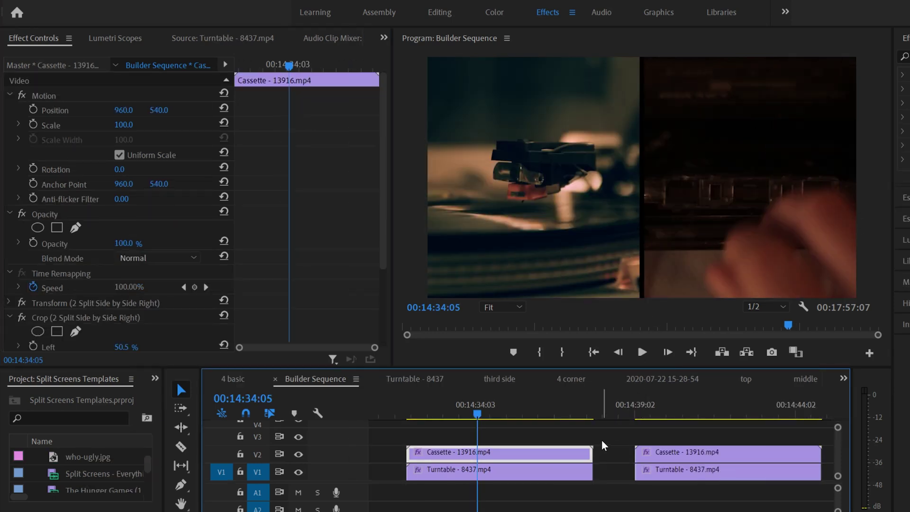
- Move the side-by-side Cassette and Turntable clips up one track to V3 and V2, and widen the project panel
{"action": "left_click_drag", "start_coordinate": [607, 431], "coordinate": [528, 451]}
{"action": "left_click_drag", "start_coordinate": [164, 429], "coordinate": [270, 429]}
{"action": "left_click_drag", "start_coordinate": [270, 392], "coordinate": [330, 392]}
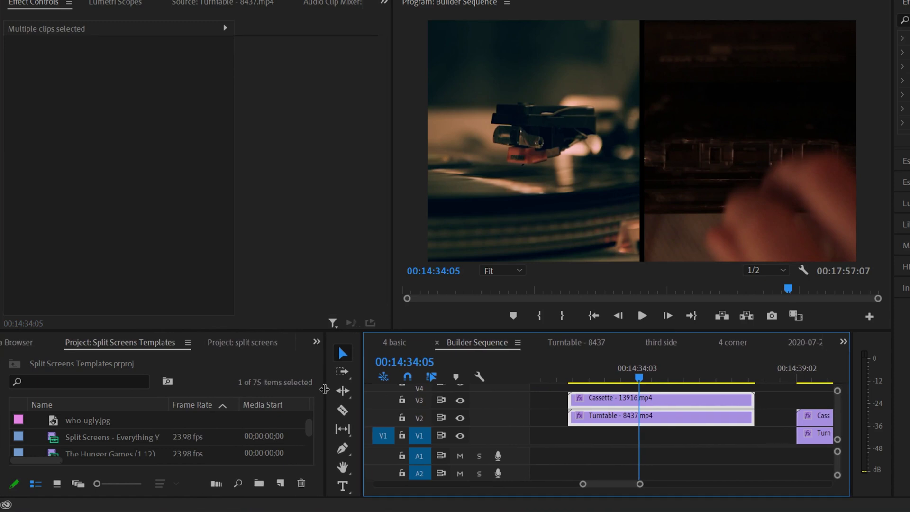
- Create a white 1920 × 1080 color matte named white and place it on V1 beneath the side-by-side clips
{"action": "left_click", "coordinate": [280, 483]}
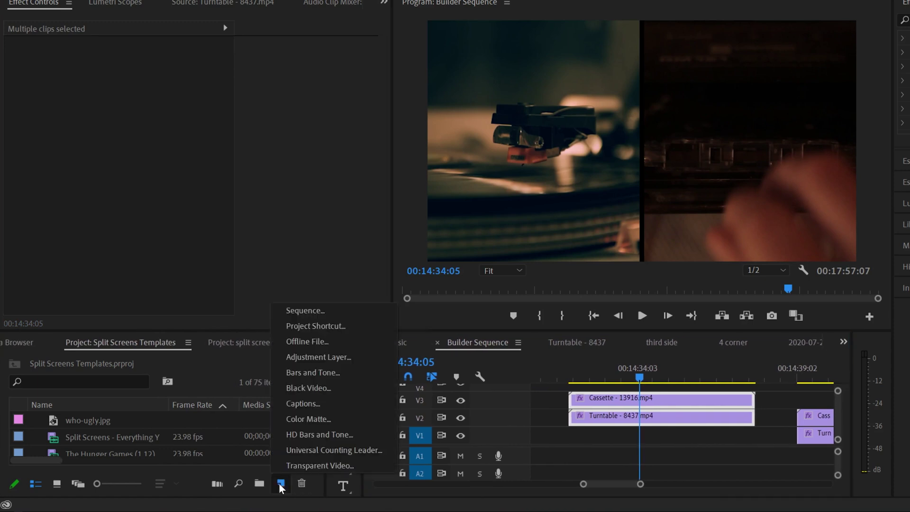
{"action": "left_click", "coordinate": [313, 421]}
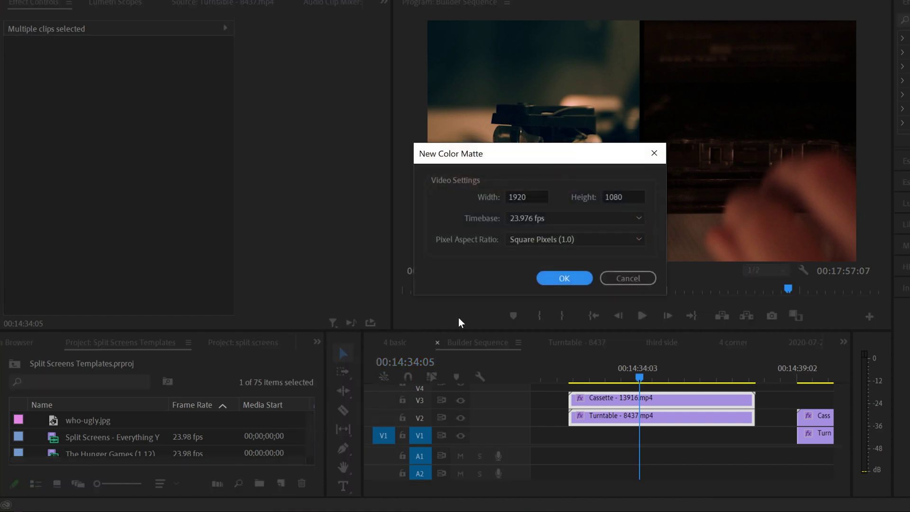
{"action": "left_click", "coordinate": [563, 279]}
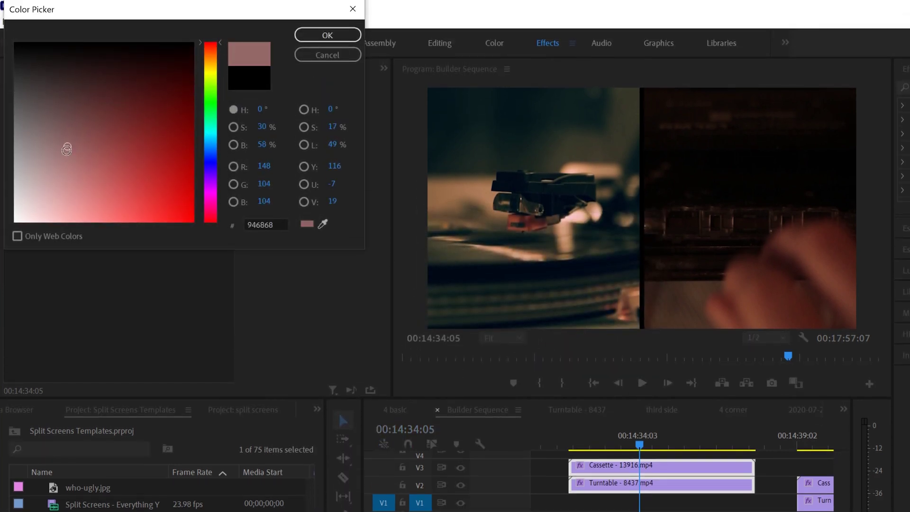
{"action": "left_click", "coordinate": [156, 141]}
{"action": "left_click_drag", "start_coordinate": [156, 140], "coordinate": [1, 242]}
{"action": "left_click", "coordinate": [347, 32]}
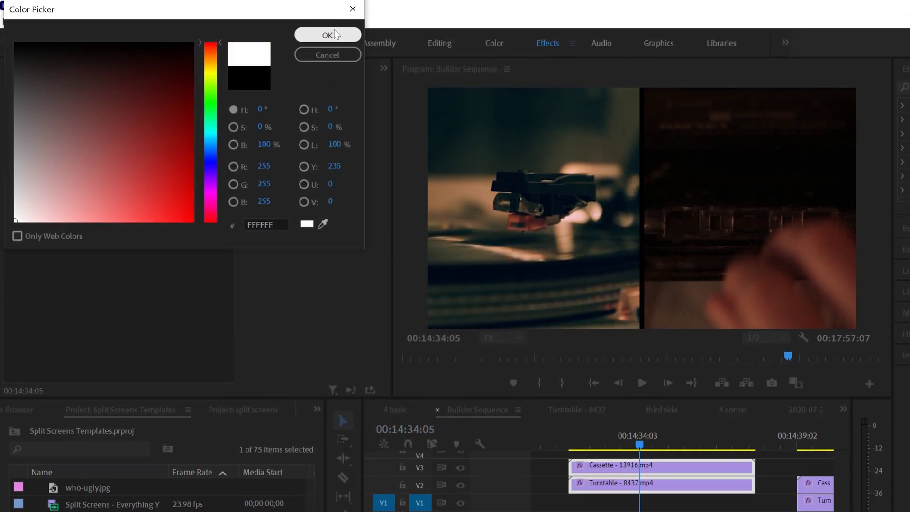
{"action": "type", "text": "white"}
{"action": "left_click", "coordinate": [505, 315]}
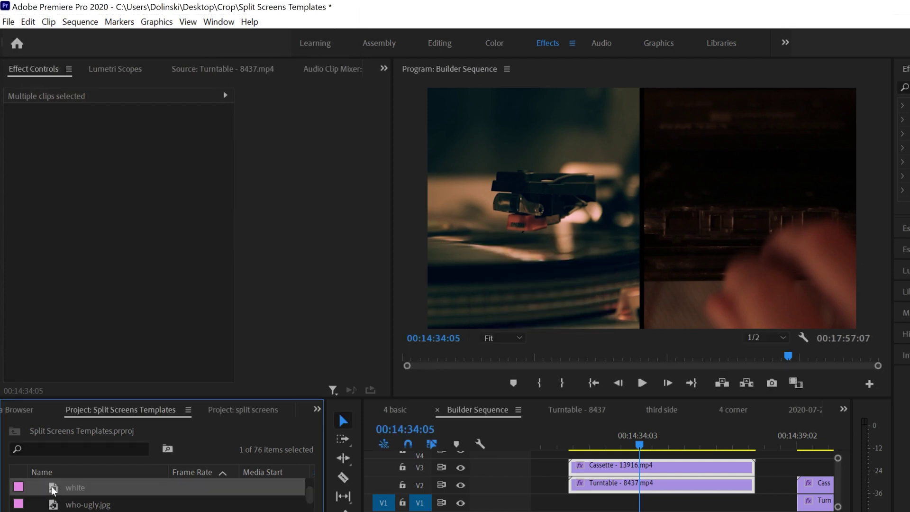
{"action": "left_click_drag", "start_coordinate": [53, 491], "coordinate": [576, 507]}
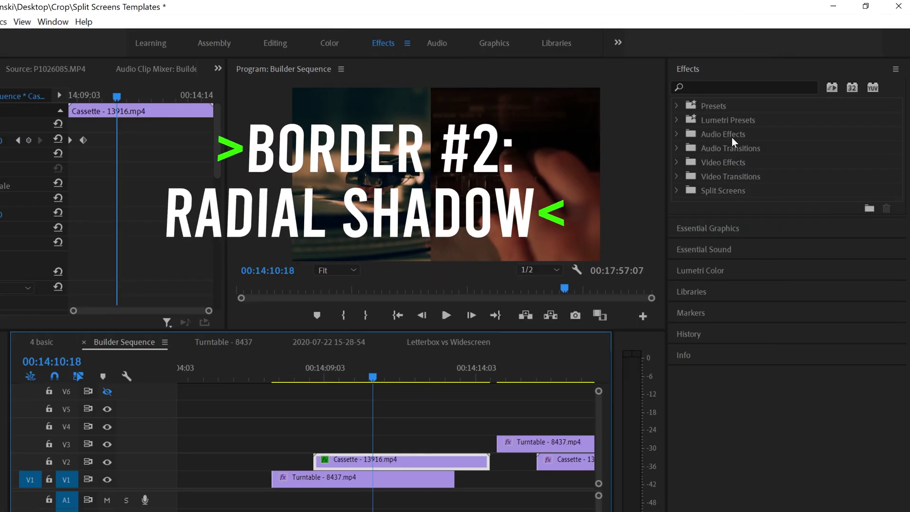
- Find the Radial Shadow effect and apply it to the Cassette - 13916.mp4 clip on V2
{"action": "left_click", "coordinate": [710, 88]}
{"action": "type", "text": "radial"}
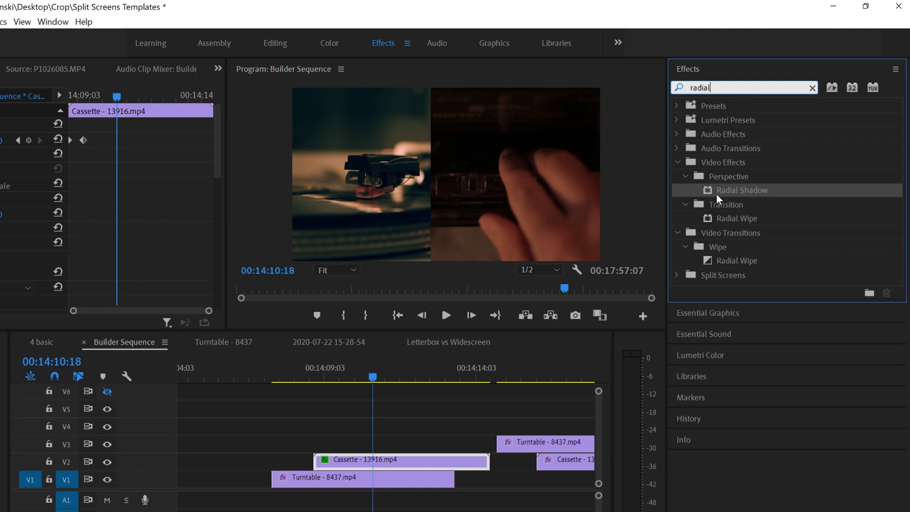
{"action": "left_click_drag", "start_coordinate": [709, 193], "coordinate": [394, 459]}
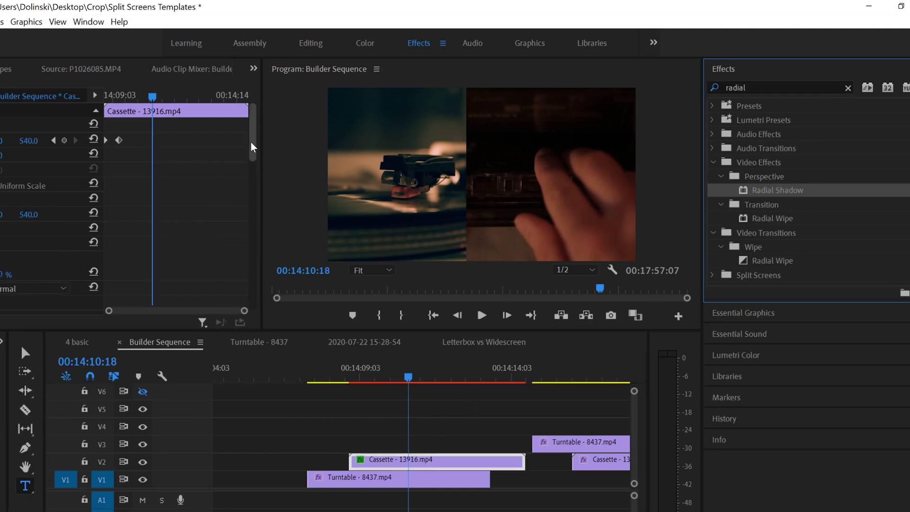
- Set the Shadow Color of the Cassette clip's Radial Shadow effect to white
{"action": "left_click_drag", "start_coordinate": [381, 173], "coordinate": [362, 290]}
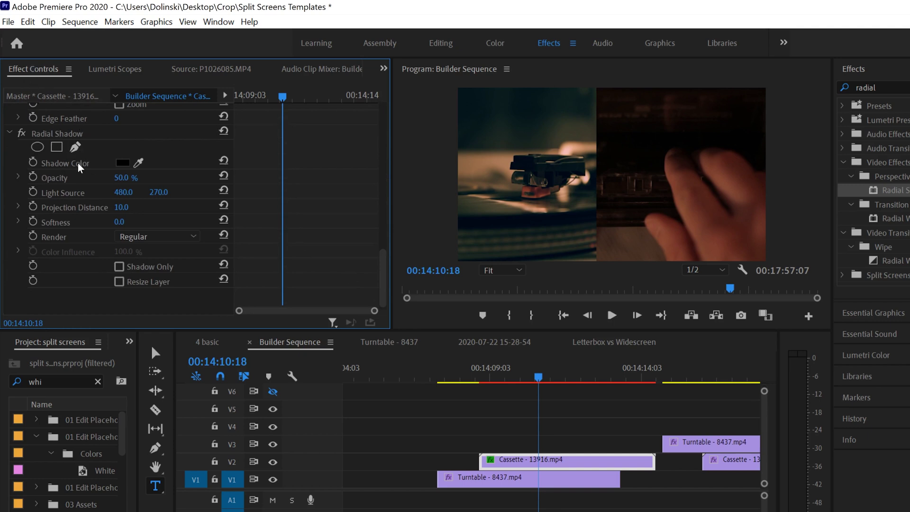
{"action": "left_click", "coordinate": [122, 162]}
{"action": "left_click", "coordinate": [15, 200]}
{"action": "left_click_drag", "start_coordinate": [1, 203], "coordinate": [9, 38]}
{"action": "left_click", "coordinate": [326, 35]}
- Set the Radial Shadow's opacity to 90% and its horizontal Light Source value to 1121
{"action": "left_click_drag", "start_coordinate": [121, 180], "coordinate": [57, 191]}
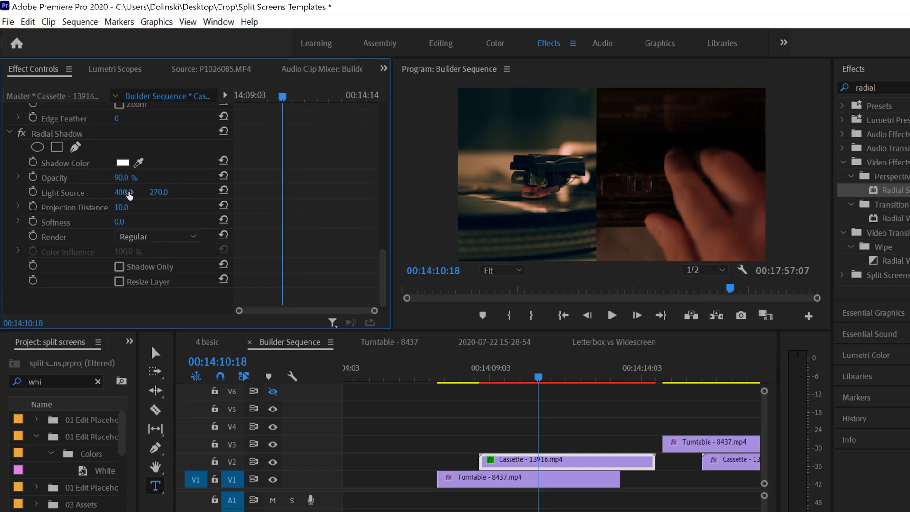
{"action": "left_click_drag", "start_coordinate": [122, 193], "coordinate": [124, 193]}
{"action": "mouse_move", "coordinate": [125, 193]}
{"action": "left_mouse_down"}
{"action": "mouse_move", "coordinate": [147, 194]}
{"action": "mouse_move", "coordinate": [132, 192]}
{"action": "left_mouse_up"}
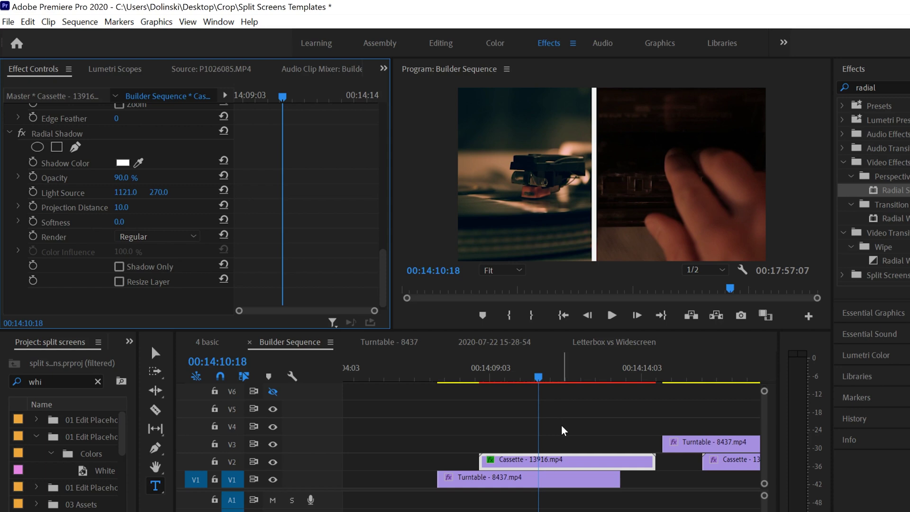
- Try left crop values of 9% and 66% on the Cassette clip, and undo the crop changes
{"action": "scroll", "coordinate": [386, 271], "scroll_direction": "up", "scroll_amount": 6}
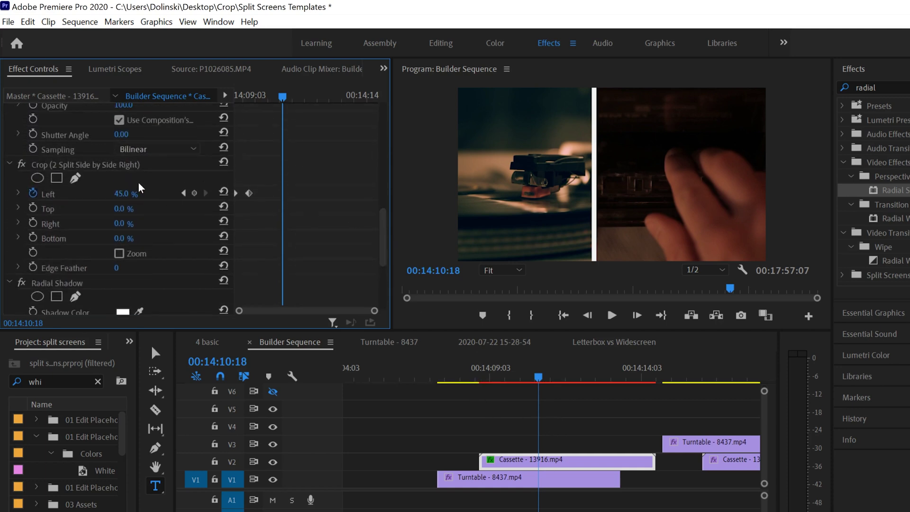
{"action": "left_click_drag", "start_coordinate": [124, 193], "coordinate": [124, 193]}
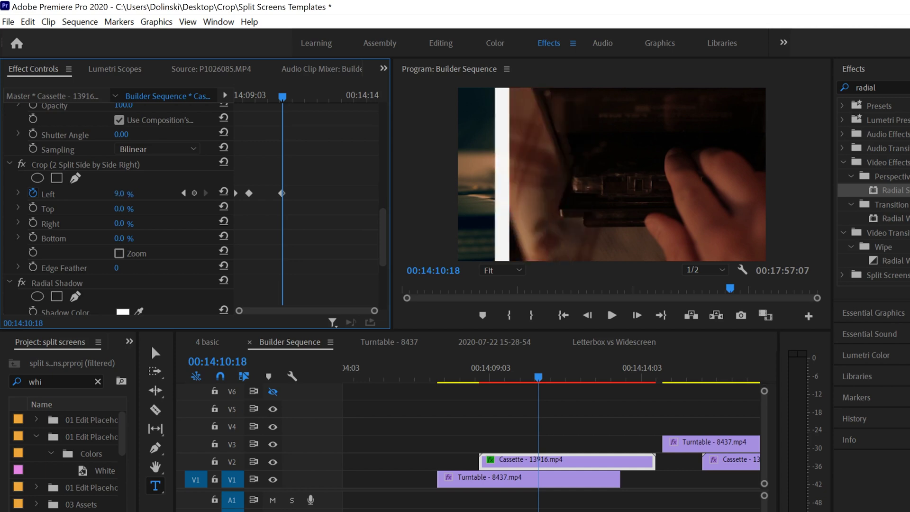
{"action": "left_click_drag", "start_coordinate": [121, 194], "coordinate": [150, 193]}
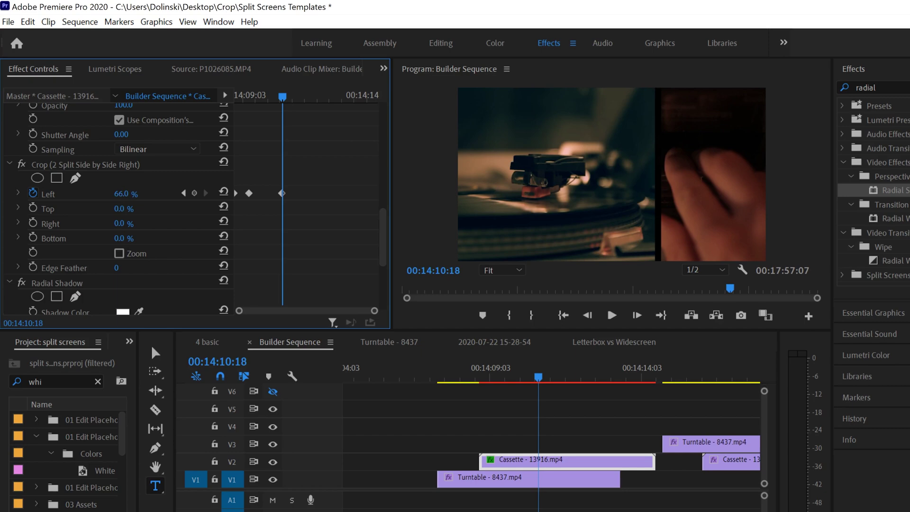
{"action": "left_click", "coordinate": [27, 22]}
{"action": "left_click", "coordinate": [44, 38]}
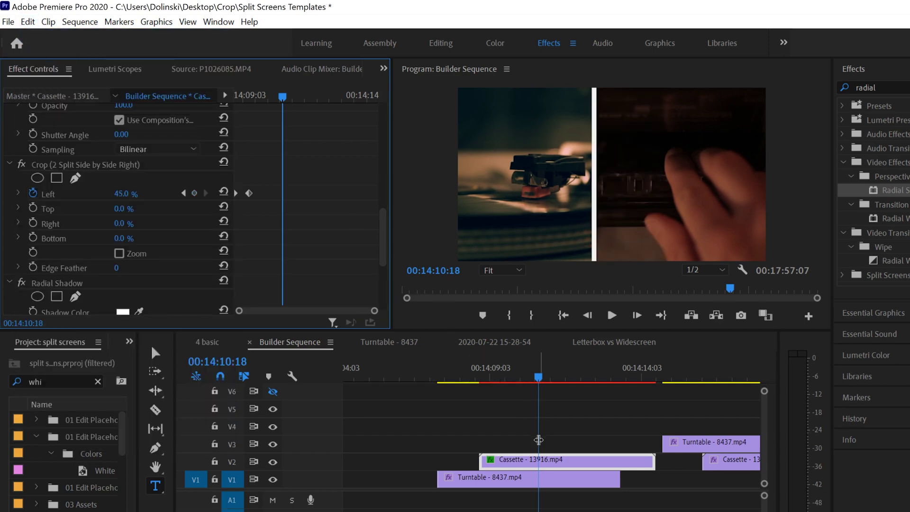
- Change the Cassette clip's horizontal Motion Position to shift the bordered panel sideways
{"action": "scroll", "coordinate": [383, 256], "scroll_direction": "down", "scroll_amount": 1}
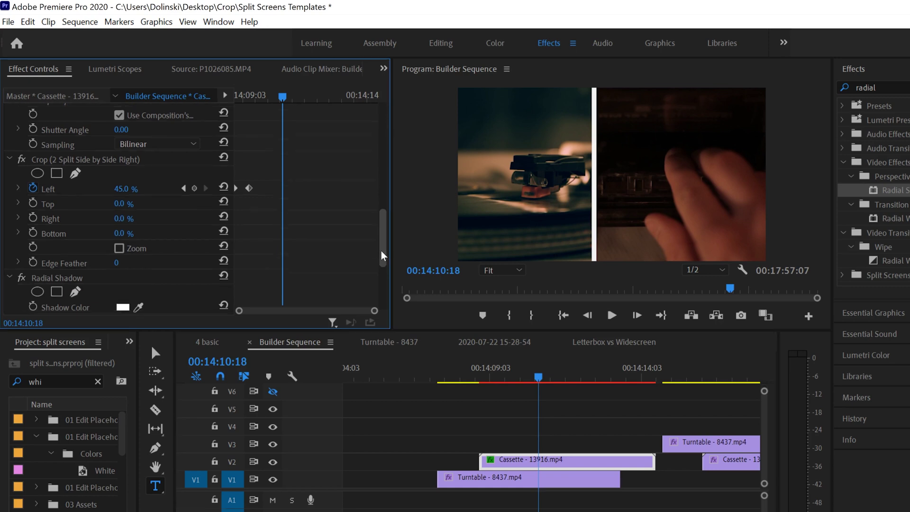
{"action": "scroll", "coordinate": [181, 138], "scroll_direction": "up", "scroll_amount": 10}
{"action": "left_click_drag", "start_coordinate": [124, 140], "coordinate": [160, 140]}
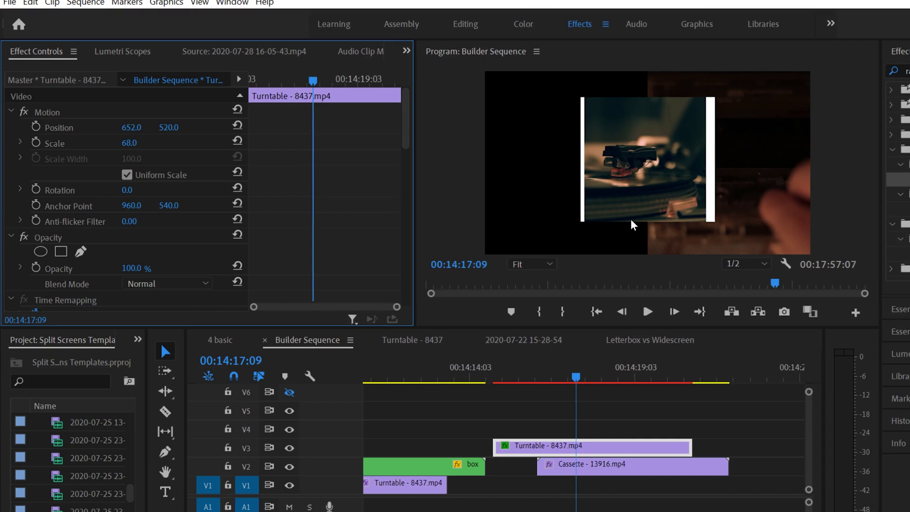
- Crop the Turntable - 8437.mp4 clip on V3 by 6% at the top and 8% at the bottom
{"action": "left_click_drag", "start_coordinate": [406, 122], "coordinate": [388, 221]}
{"action": "scroll", "coordinate": [389, 220], "scroll_direction": "down", "scroll_amount": 3}
{"action": "left_click_drag", "start_coordinate": [127, 184], "coordinate": [134, 215]}
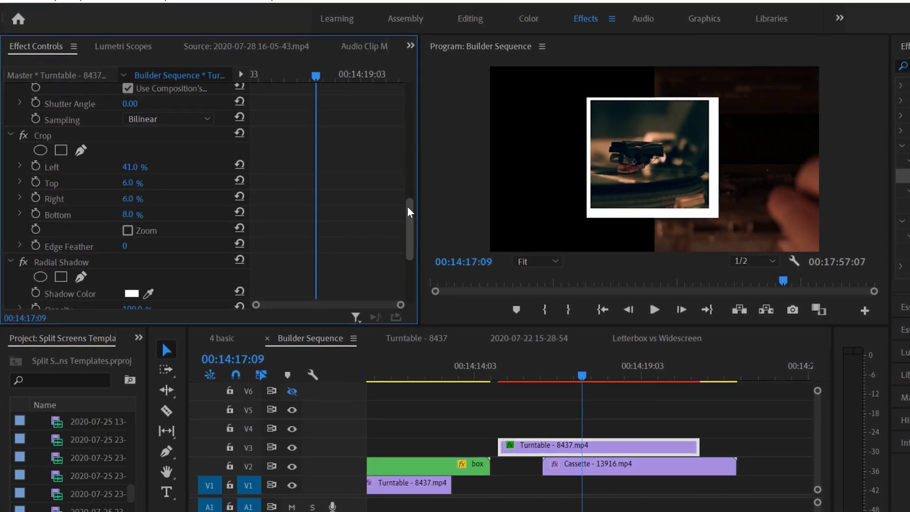
- Even out the Turntable clip's Radial Shadow border with Light Source 1308, 489 and Projection Distance 4
{"action": "left_click_drag", "start_coordinate": [410, 213], "coordinate": [384, 241]}
{"action": "left_click_drag", "start_coordinate": [135, 229], "coordinate": [222, 232]}
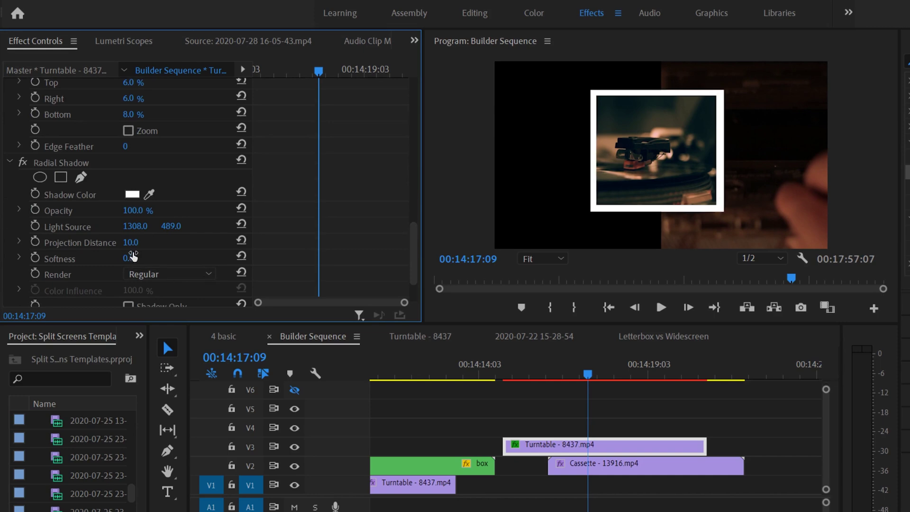
{"action": "left_click_drag", "start_coordinate": [131, 245], "coordinate": [74, 244]}
- Change the horizontal Position in the Turntable clip's Transform effect to shift the image within its white border
{"action": "scroll", "coordinate": [406, 246], "scroll_direction": "down", "scroll_amount": 3}
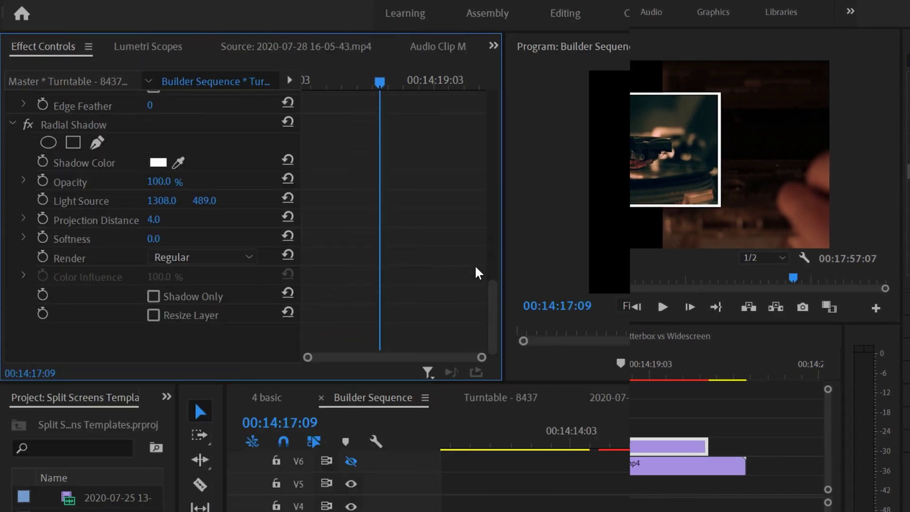
{"action": "left_click_drag", "start_coordinate": [496, 318], "coordinate": [493, 200]}
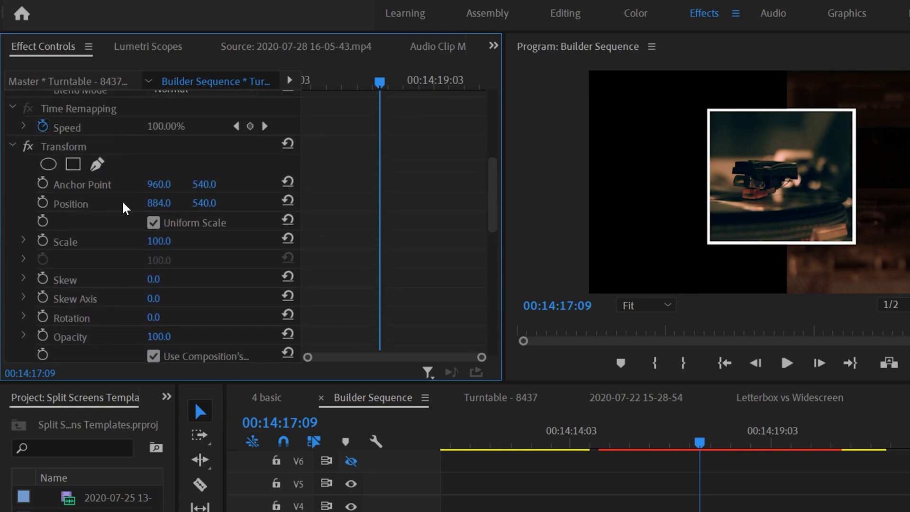
{"action": "left_click_drag", "start_coordinate": [159, 202], "coordinate": [210, 202]}
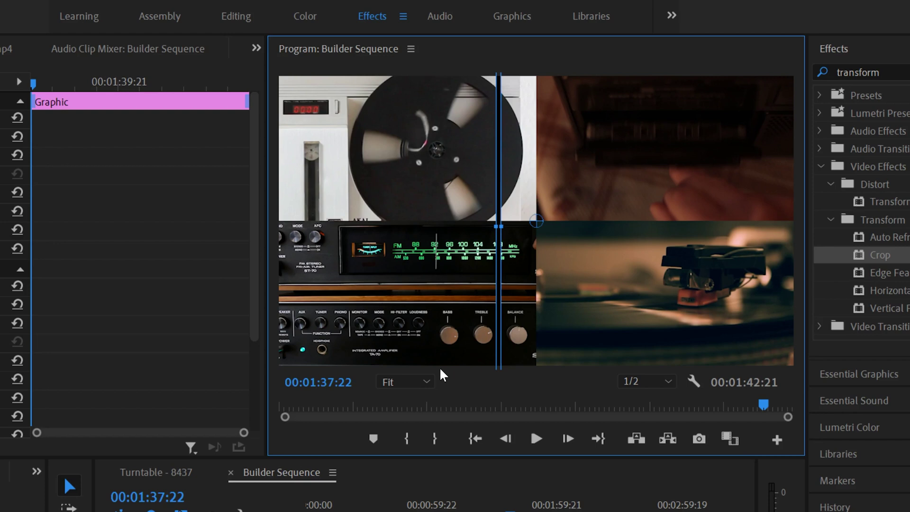
{"action": "left_click", "coordinate": [426, 381]}
{"action": "left_click", "coordinate": [408, 497]}
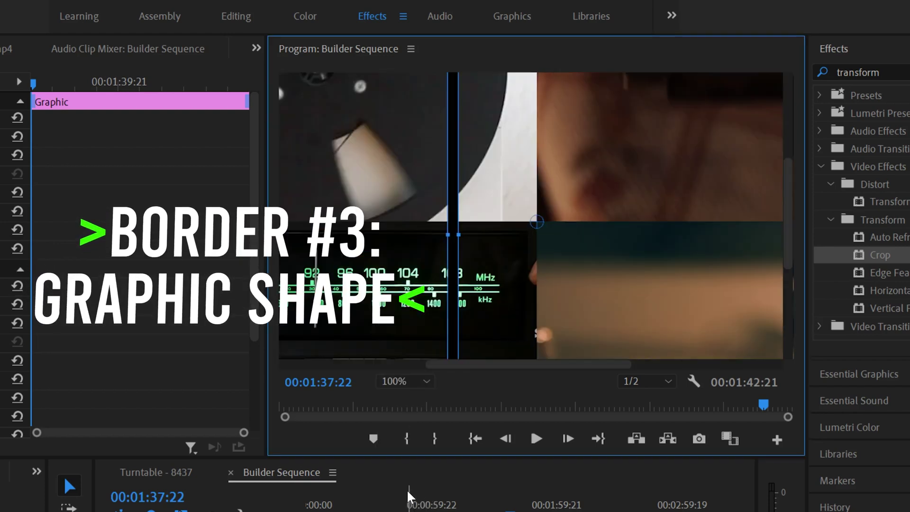
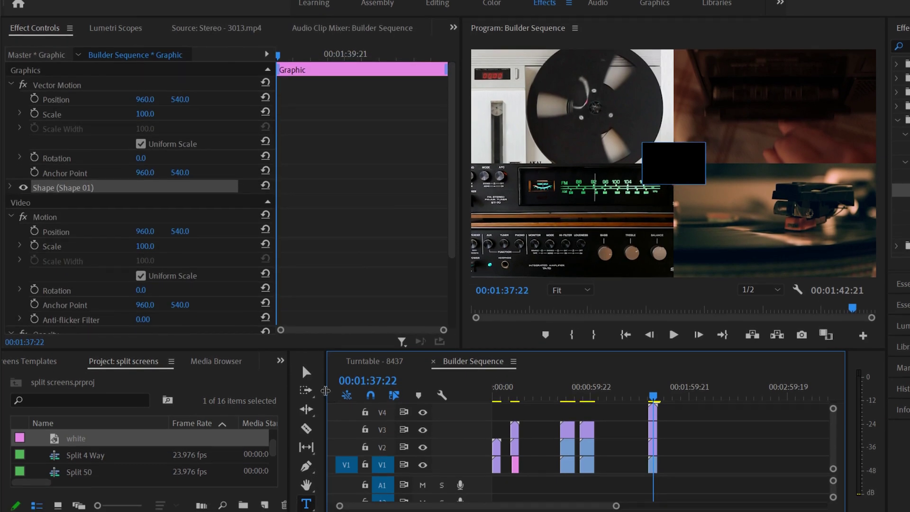
- Reshape the black rectangle graphic into a thin vertical bar spanning the full height of the frame
{"action": "left_click", "coordinate": [305, 372]}
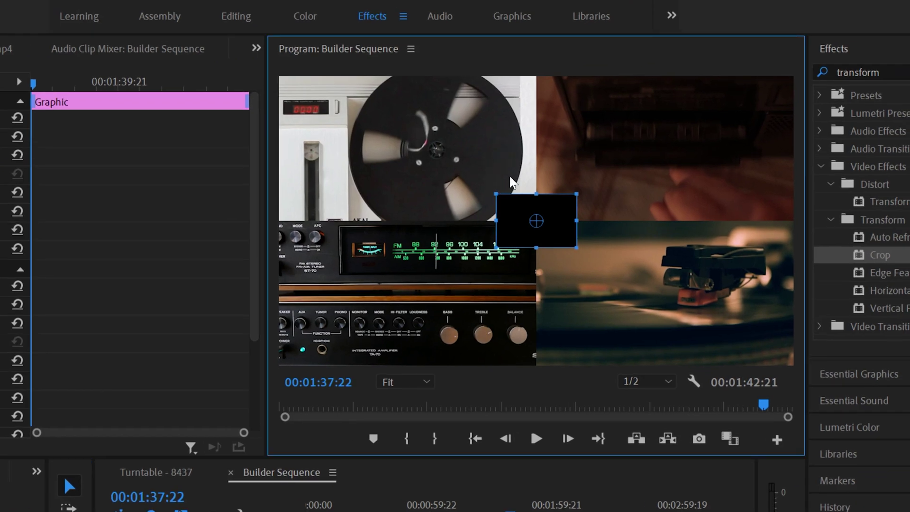
{"action": "left_click_drag", "start_coordinate": [539, 194], "coordinate": [535, 69]}
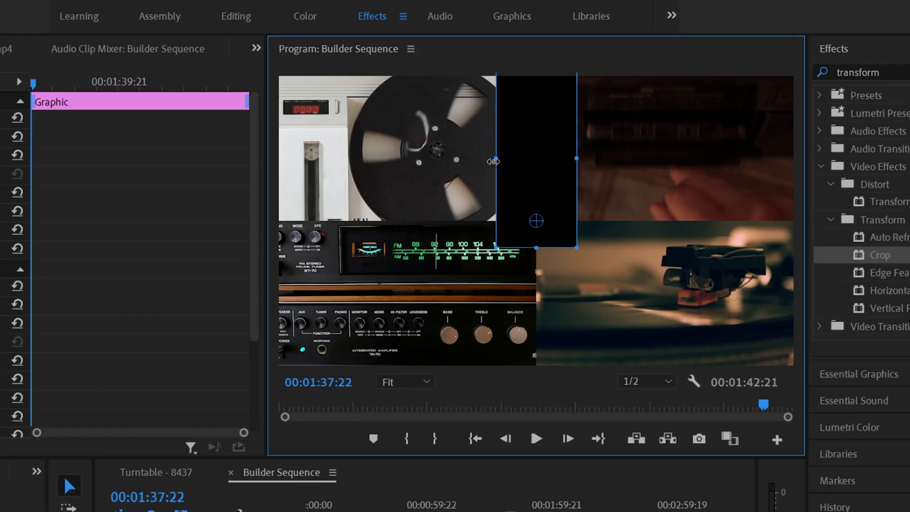
{"action": "left_click_drag", "start_coordinate": [574, 158], "coordinate": [499, 159]}
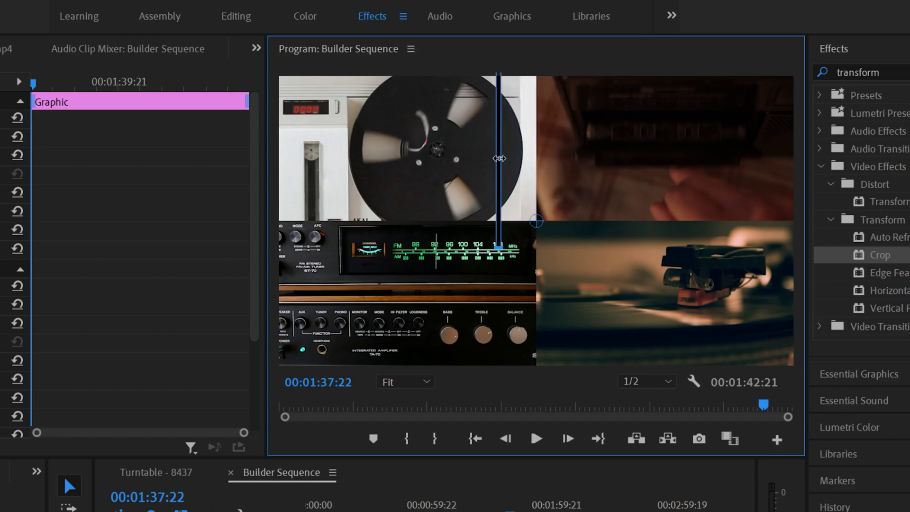
{"action": "left_click_drag", "start_coordinate": [499, 256], "coordinate": [499, 395]}
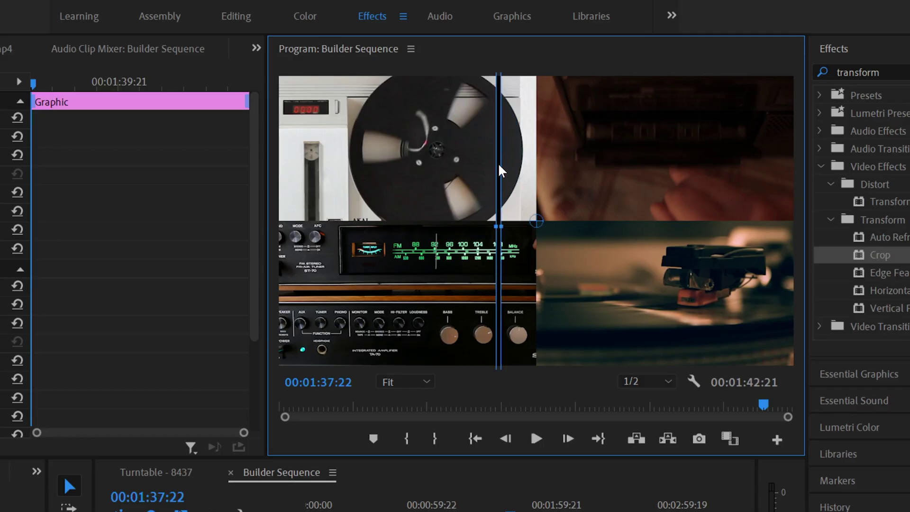
- Move the thin black bar sideways onto the vertical seam between the four-way split panels
{"action": "left_click", "coordinate": [426, 381]}
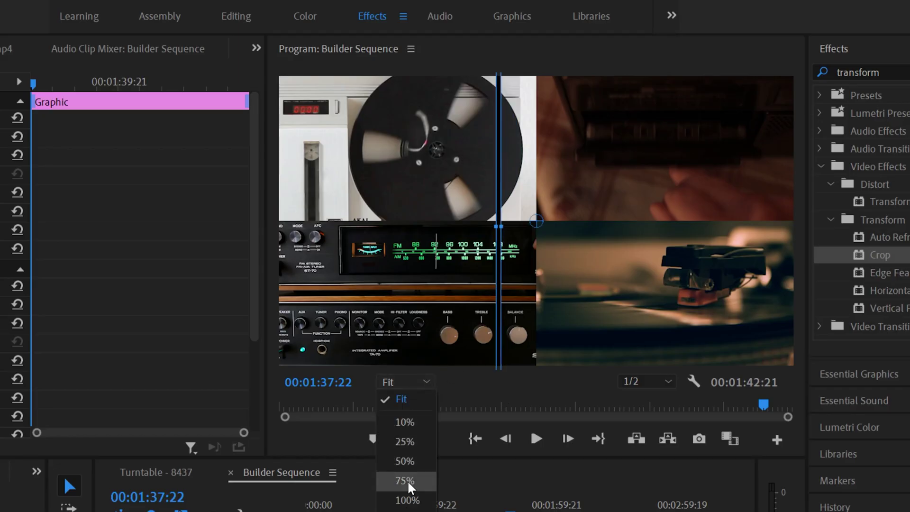
{"action": "left_click", "coordinate": [407, 500]}
{"action": "left_click_drag", "start_coordinate": [453, 200], "coordinate": [539, 199]}
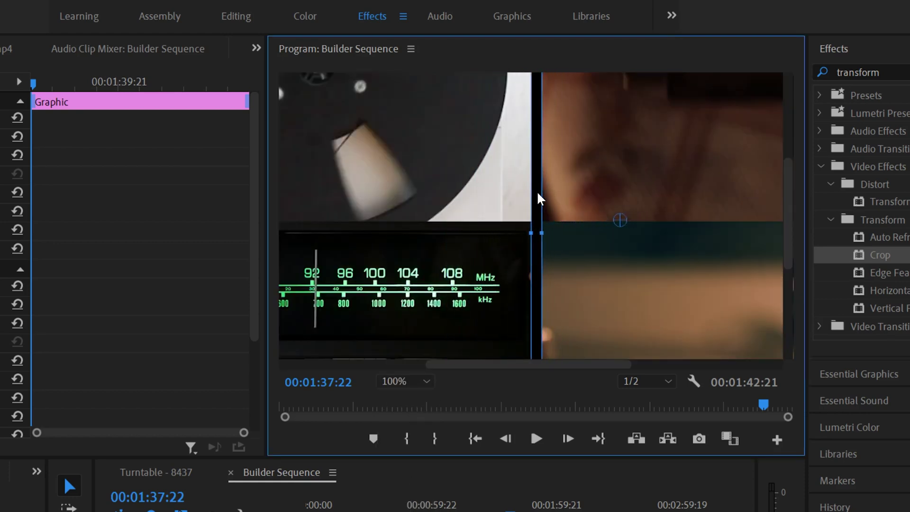
{"action": "left_click", "coordinate": [426, 381]}
{"action": "left_click", "coordinate": [405, 401]}
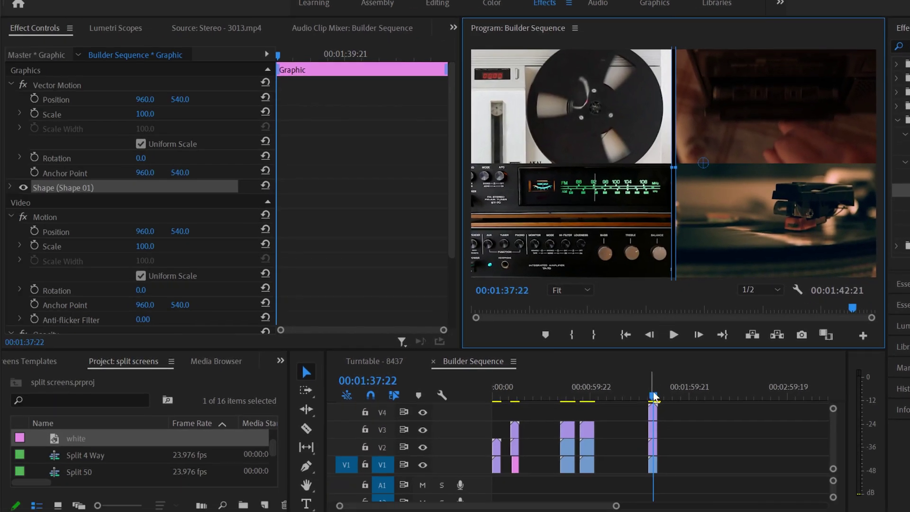
- Trim both ends of the Graphic clip on V5 to match the four clips beneath it, and preview the result
{"action": "left_click_drag", "start_coordinate": [76, 438], "coordinate": [655, 407]}
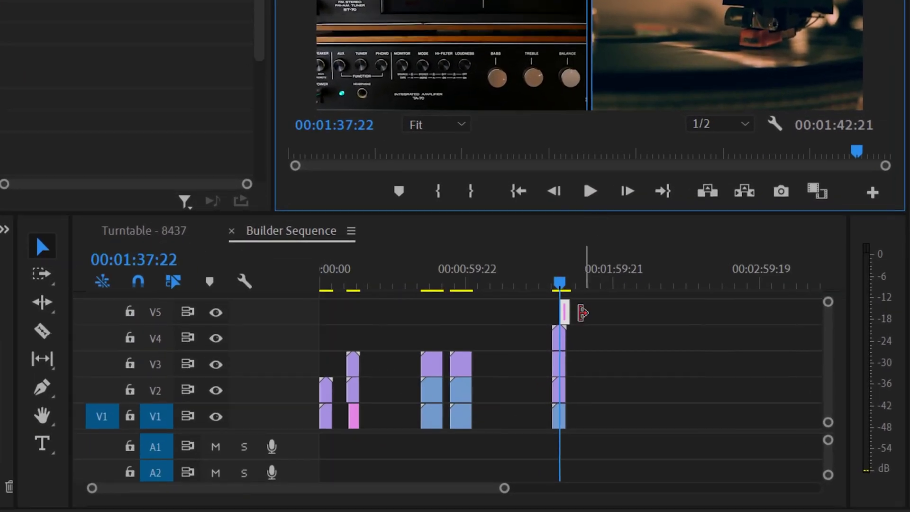
{"action": "left_click", "coordinate": [582, 312]}
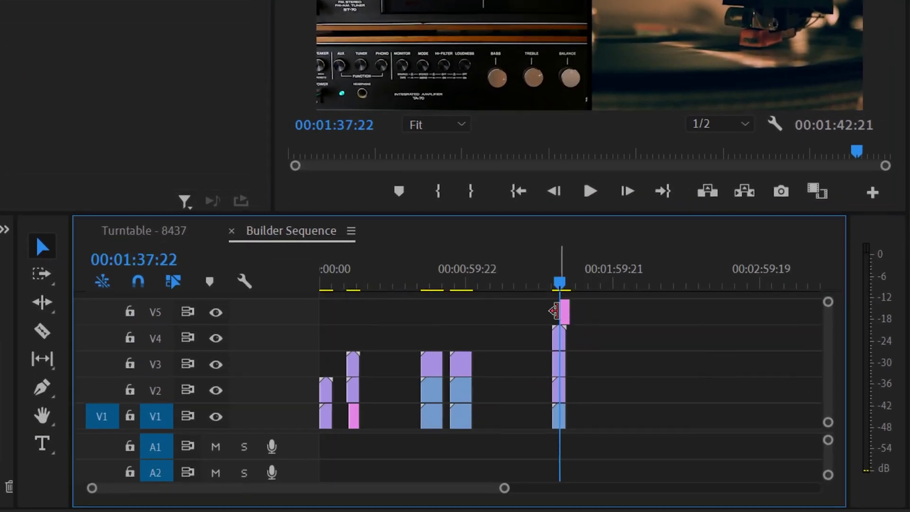
{"action": "left_click_drag", "start_coordinate": [548, 311], "coordinate": [558, 283]}
{"action": "left_click_drag", "start_coordinate": [505, 487], "coordinate": [355, 488]}
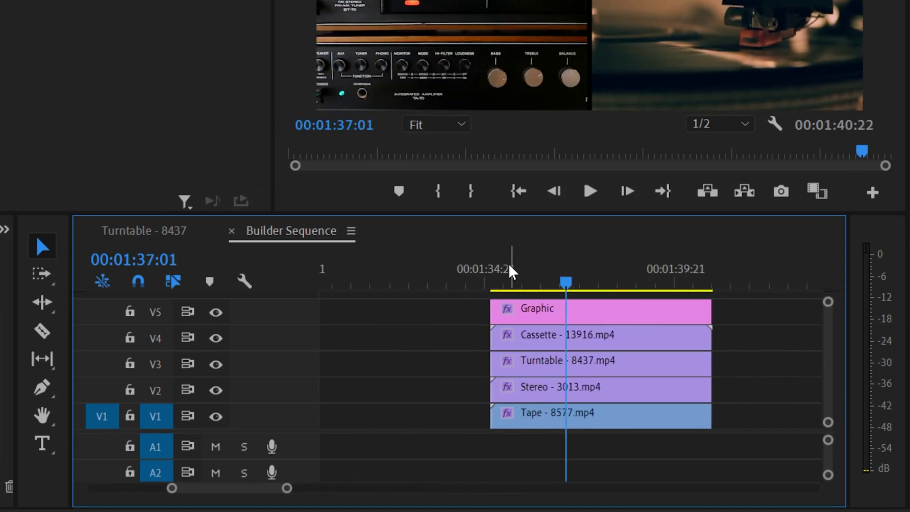
{"action": "left_click", "coordinate": [497, 278]}
{"action": "left_click_drag", "start_coordinate": [497, 278], "coordinate": [566, 289]}
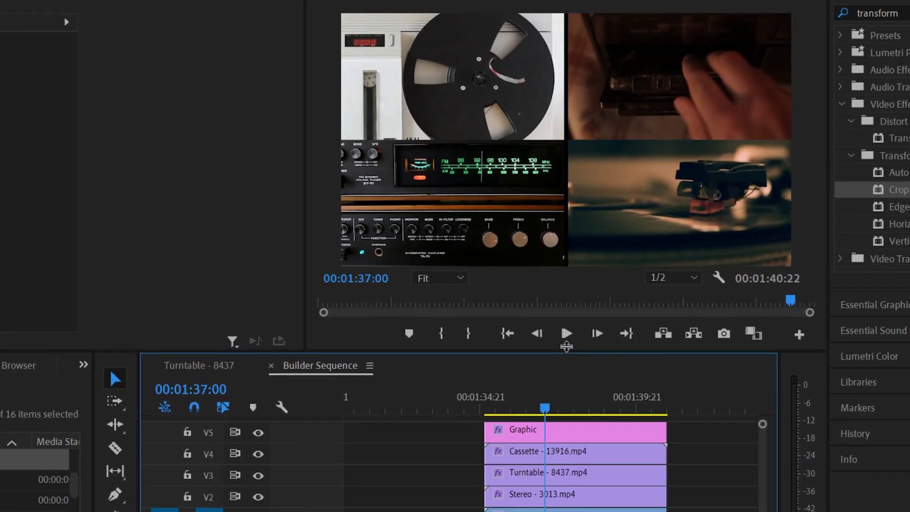
- Duplicate the Graphic clip from V5 onto V6 directly above the original
{"action": "left_click_drag", "start_coordinate": [566, 346], "coordinate": [566, 330]}
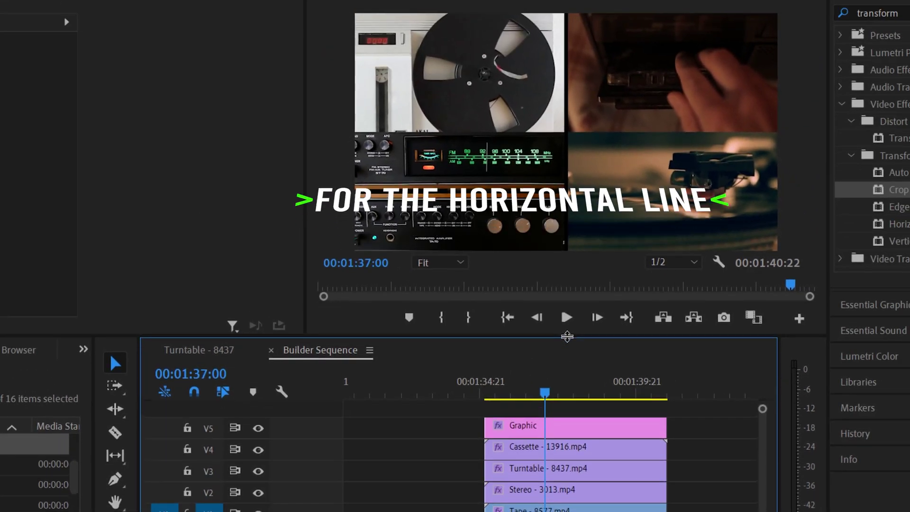
{"action": "left_click", "coordinate": [570, 424]}
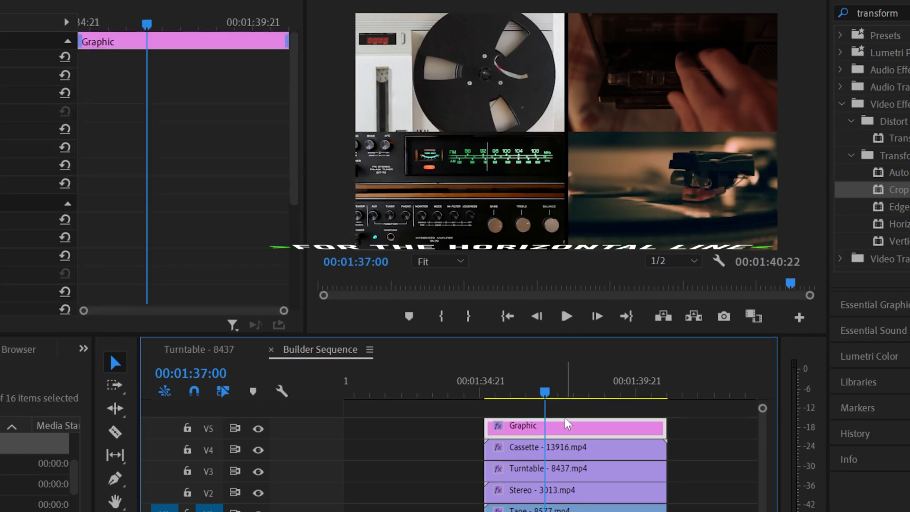
{"action": "left_click_drag", "start_coordinate": [568, 424], "coordinate": [564, 411]}
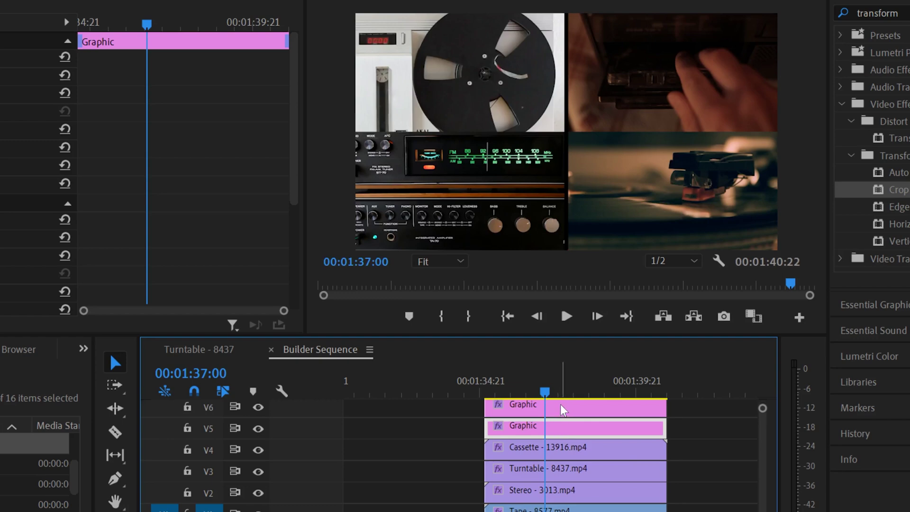
- Rotate the duplicated graphic on V6 by 90° and turn off Uniform Scale in its Vector Motion settings
{"action": "left_click", "coordinate": [563, 412]}
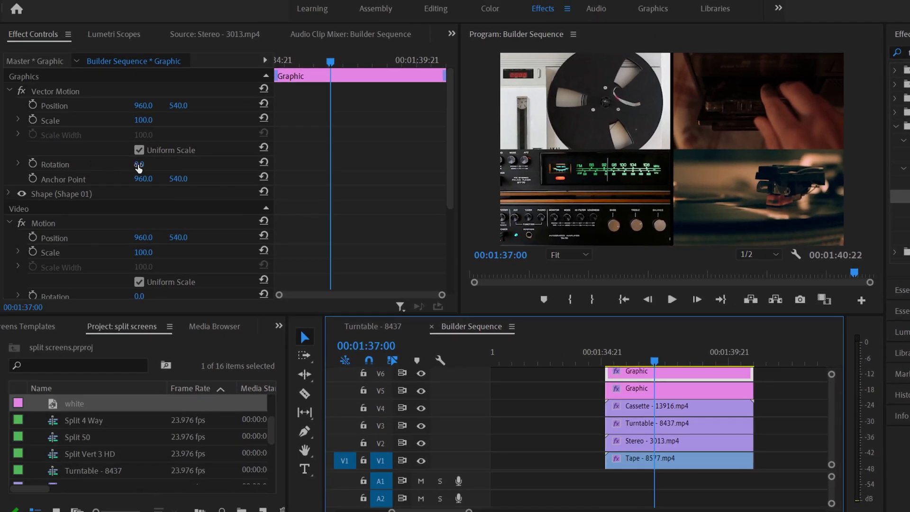
{"action": "left_click", "coordinate": [150, 161]}
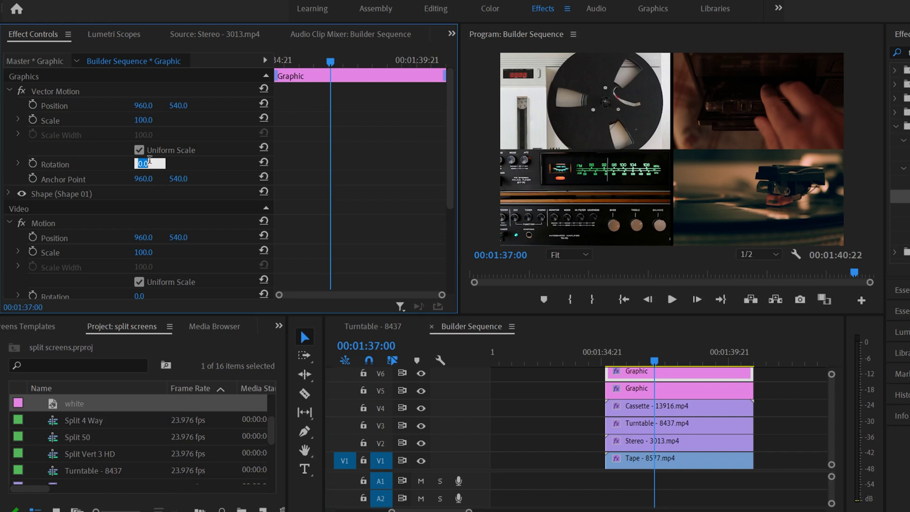
{"action": "key", "text": "Return"}
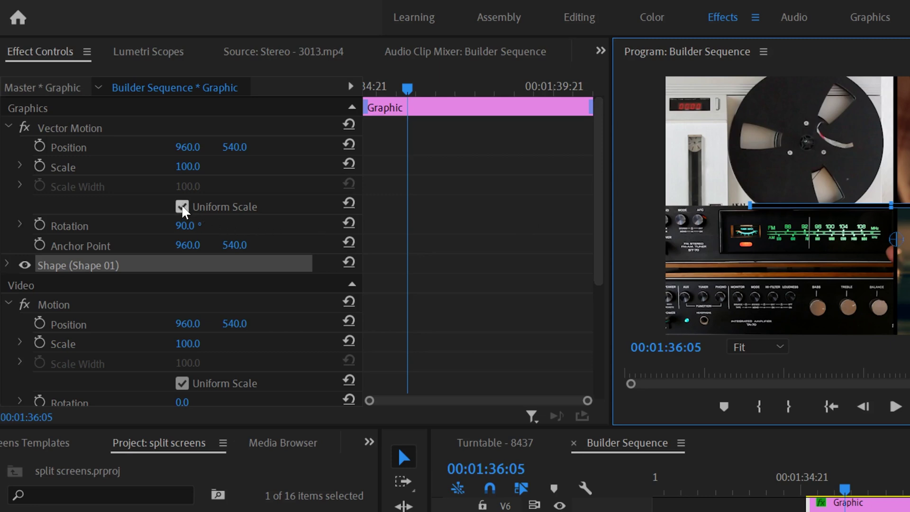
{"action": "left_click", "coordinate": [182, 207]}
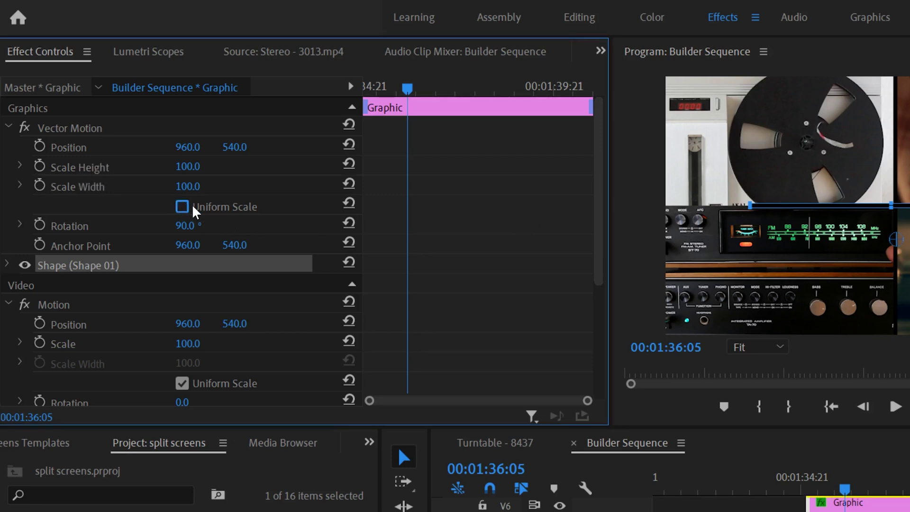
- Try a Scale Width of 189 on the rotated bar, and undo that change
{"action": "left_click", "coordinate": [188, 186]}
{"action": "type", "text": "188"}
{"action": "key", "text": "Return"}
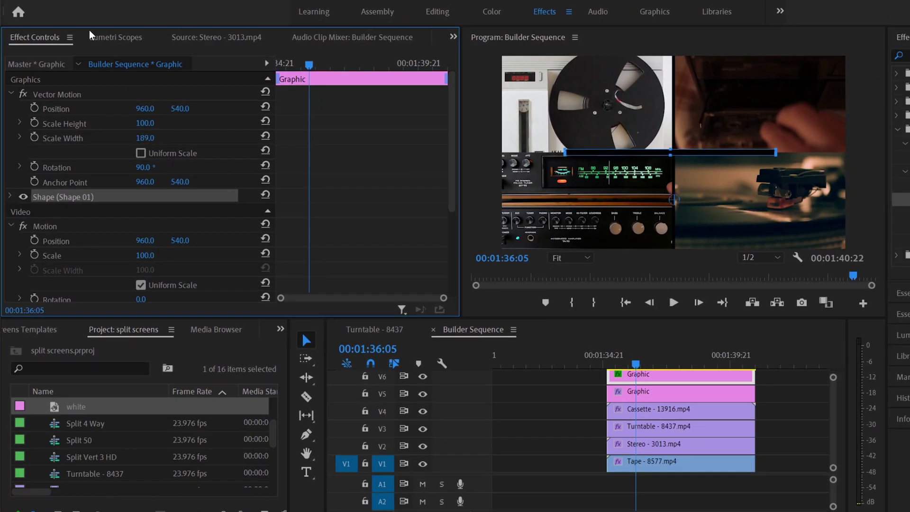
{"action": "left_click", "coordinate": [28, 1]}
{"action": "left_click", "coordinate": [43, 6]}
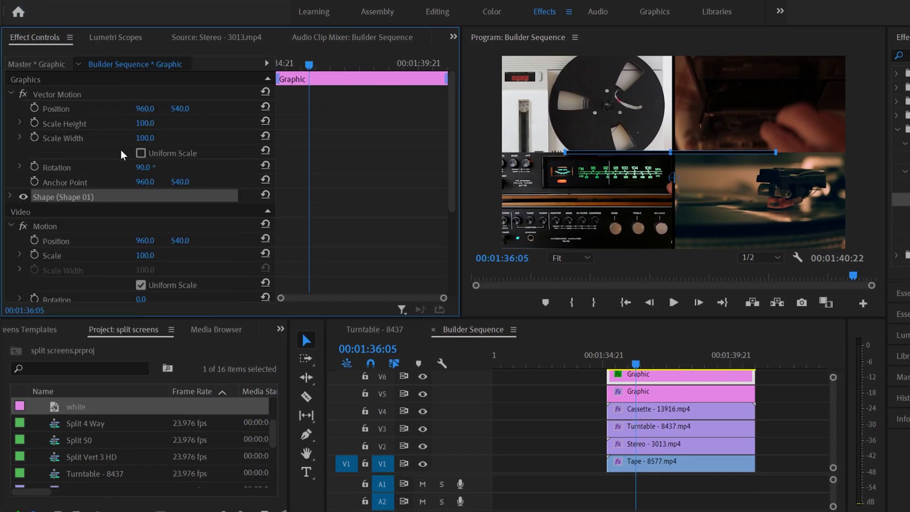
- Set the rotated bar's Scale Height to 196 so it spans the frame horizontally, and play the sequence to preview it
{"action": "left_click_drag", "start_coordinate": [151, 126], "coordinate": [189, 126]}
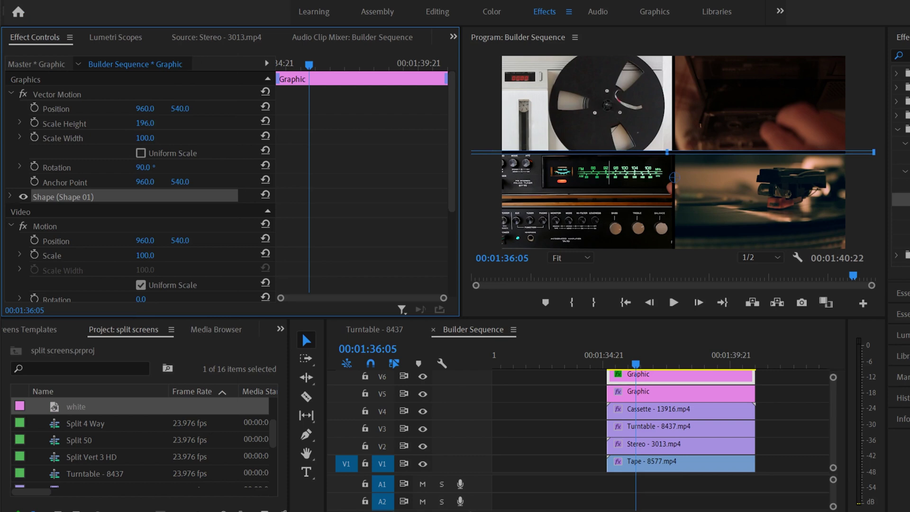
{"action": "left_click_drag", "start_coordinate": [621, 363], "coordinate": [614, 364]}
{"action": "left_click", "coordinate": [757, 388]}
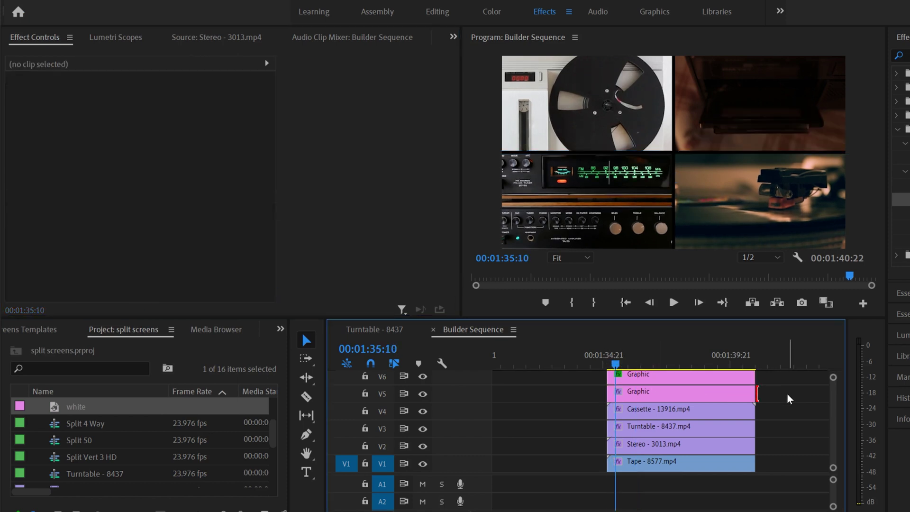
{"action": "left_click", "coordinate": [673, 302]}
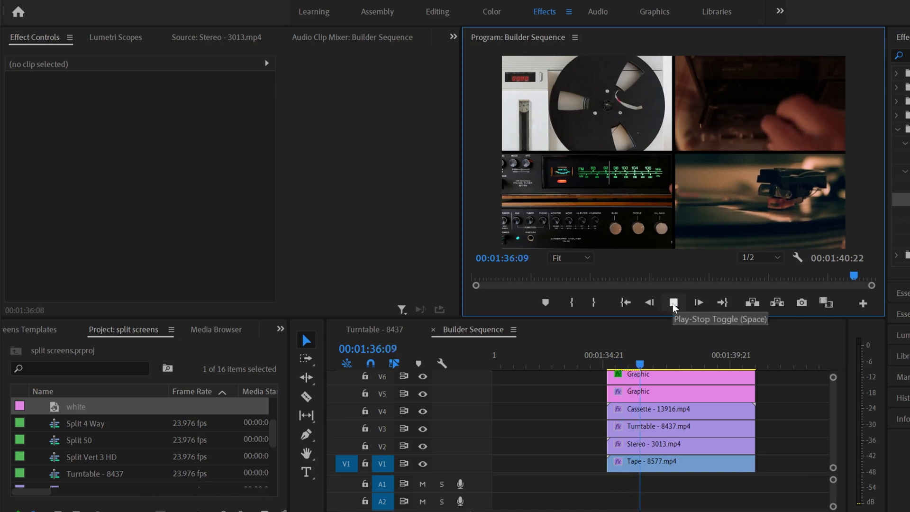
{"action": "left_click", "coordinate": [672, 303]}
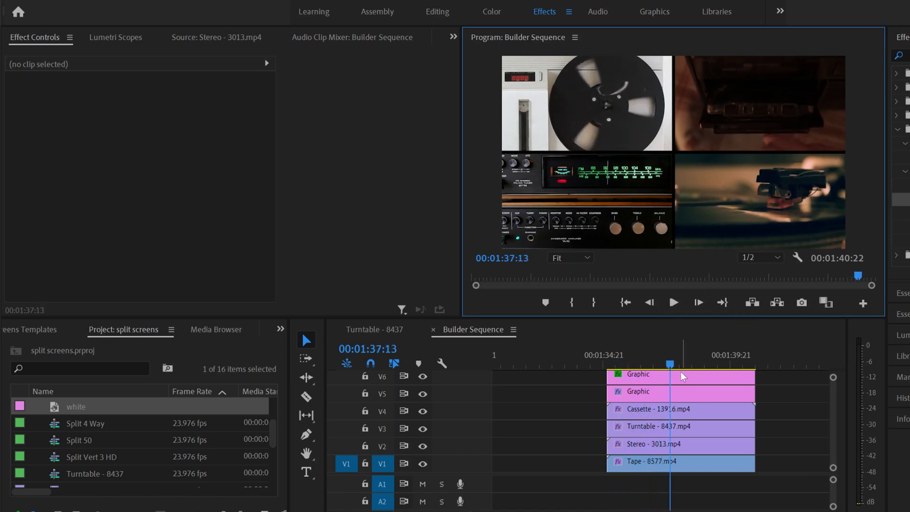
- Change the Fill color of the bar graphics on V5 and V6 to white (FFFFFF)
{"action": "left_click", "coordinate": [658, 362]}
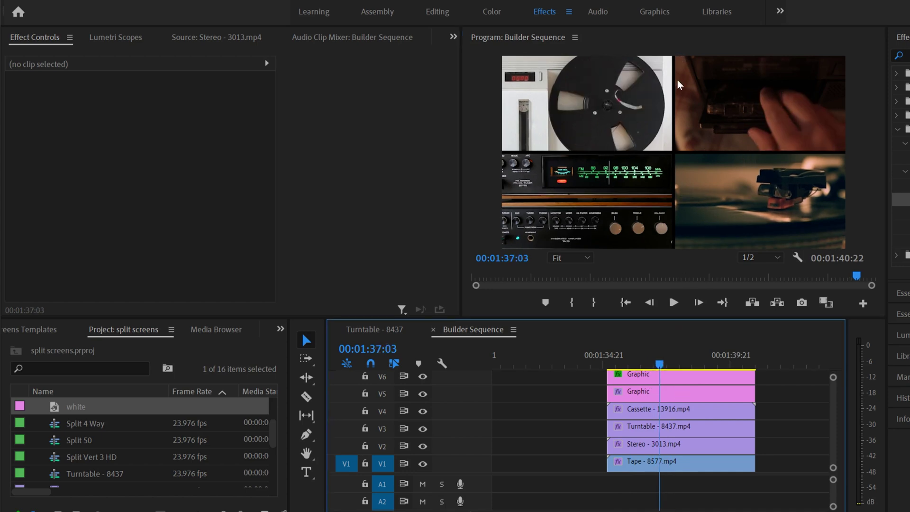
{"action": "left_click", "coordinate": [664, 393]}
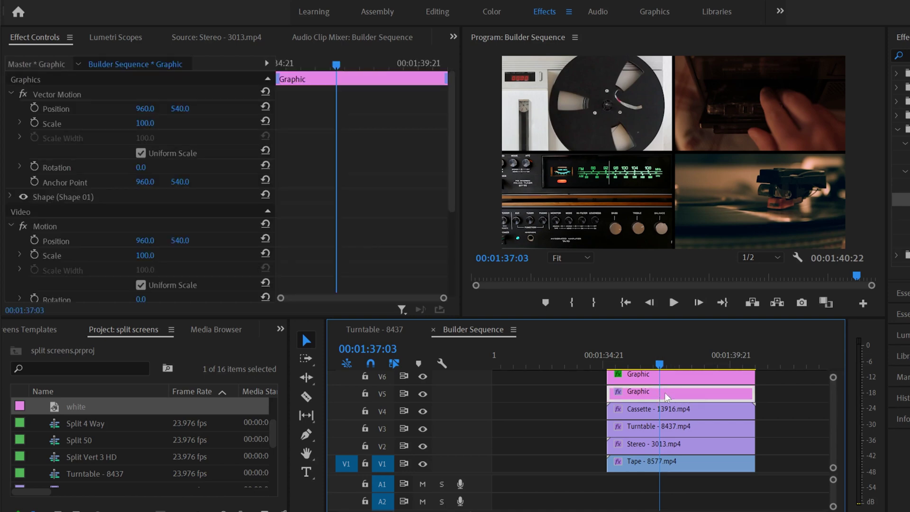
{"action": "left_click", "coordinate": [11, 197]}
{"action": "scroll", "coordinate": [457, 131], "scroll_direction": "down", "scroll_amount": 3}
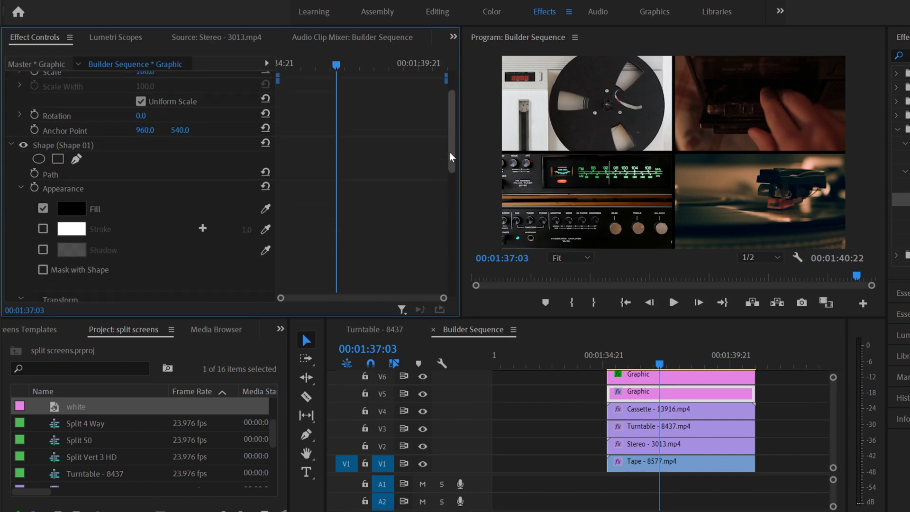
{"action": "left_click", "coordinate": [72, 189]}
{"action": "left_click_drag", "start_coordinate": [533, 286], "coordinate": [392, 424]}
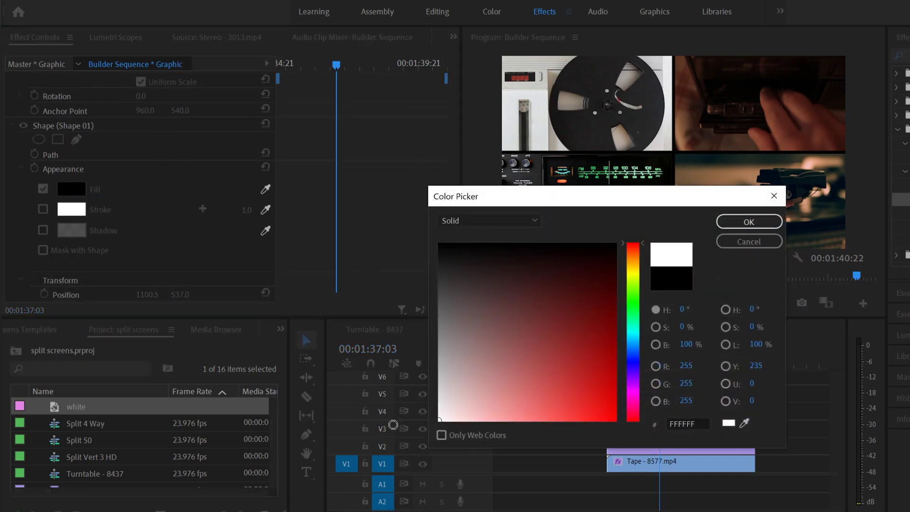
{"action": "left_click", "coordinate": [735, 221]}
{"action": "left_click", "coordinate": [684, 376]}
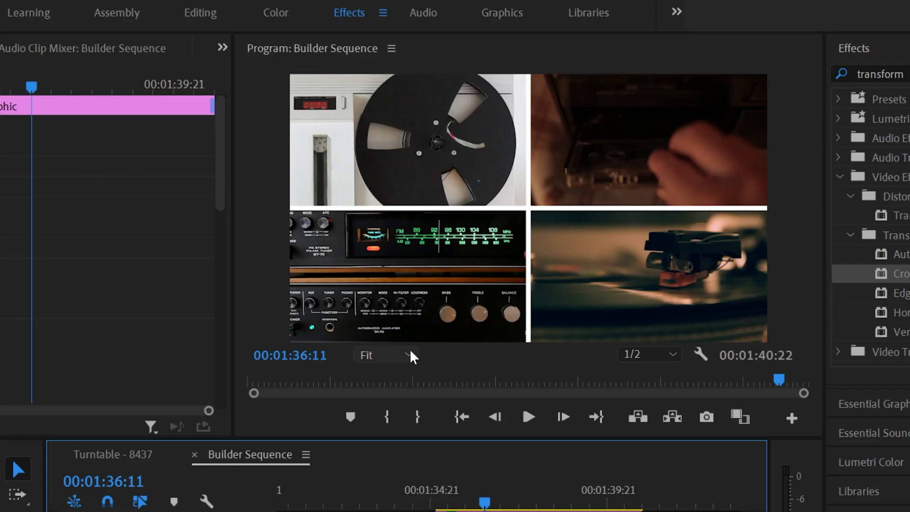
- Magnify the program preview to 100% and nudge the horizontal white bar slightly down over the seam
{"action": "left_click", "coordinate": [587, 257]}
{"action": "left_click", "coordinate": [386, 483]}
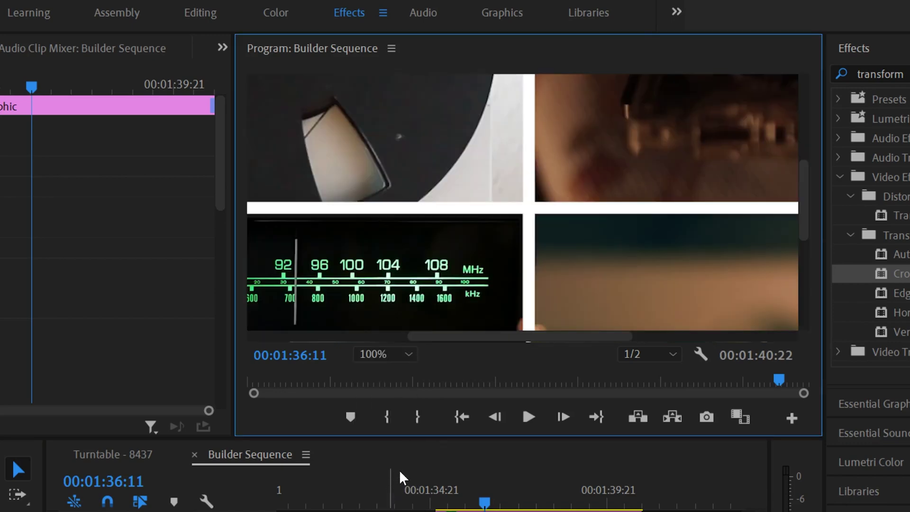
{"action": "mouse_move", "coordinate": [552, 213]}
{"action": "left_mouse_down"}
{"action": "mouse_move", "coordinate": [552, 229]}
{"action": "mouse_move", "coordinate": [552, 215]}
{"action": "left_mouse_up"}
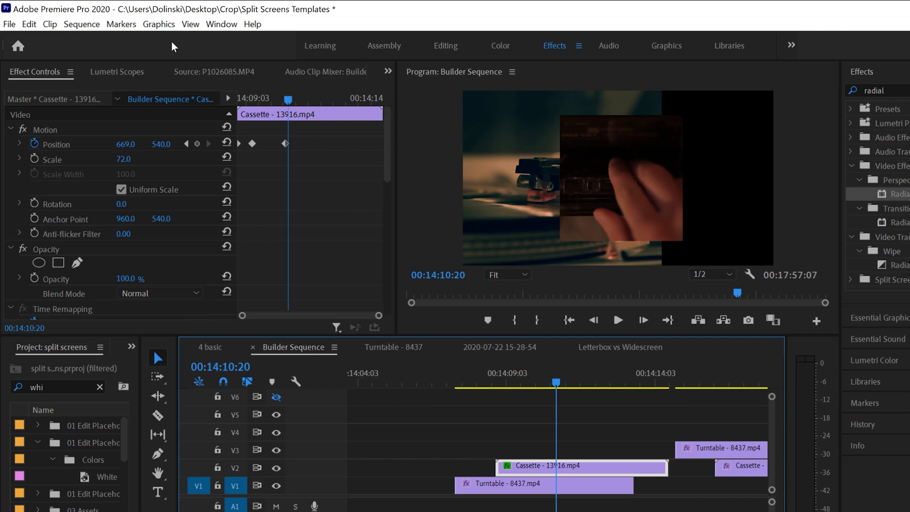
- Add a new rectangle graphic and resize it to slightly larger than the inset Cassette video
{"action": "left_click", "coordinate": [159, 24]}
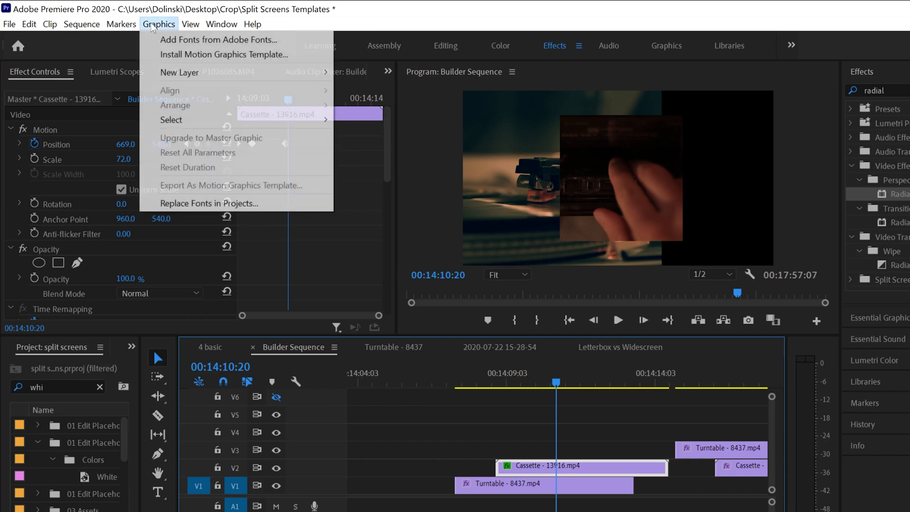
{"action": "mouse_move", "coordinate": [246, 72]}
{"action": "left_click", "coordinate": [387, 106]}
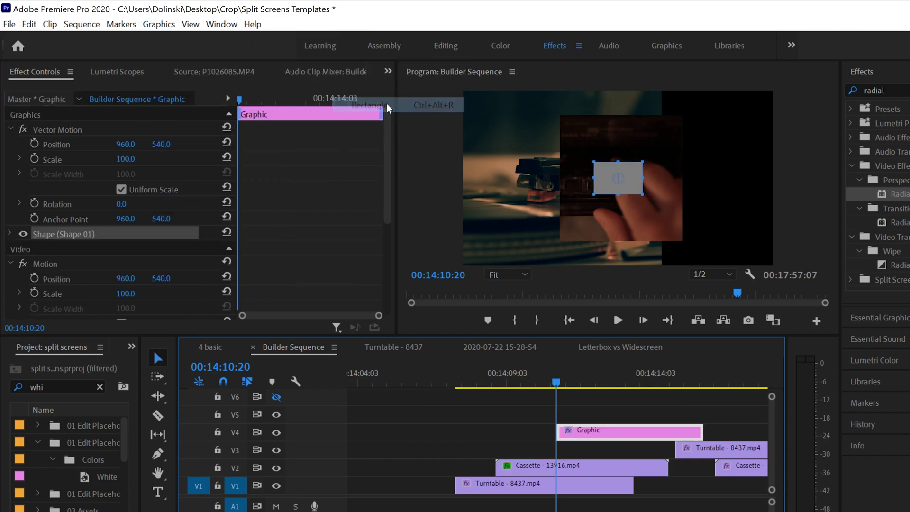
{"action": "left_click", "coordinate": [638, 166]}
{"action": "left_click_drag", "start_coordinate": [680, 144], "coordinate": [641, 132]}
{"action": "left_click_drag", "start_coordinate": [663, 196], "coordinate": [686, 241]}
- Place the rectangle's Graphic clip on V2 beneath the Cassette clip on V3, and refine its edges into an even border
{"action": "left_click", "coordinate": [590, 466]}
{"action": "left_click_drag", "start_coordinate": [590, 469], "coordinate": [544, 467]}
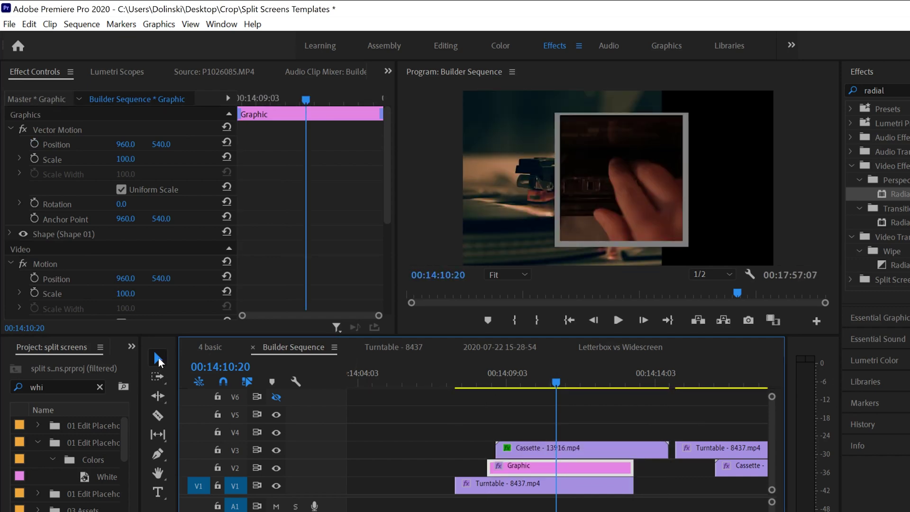
{"action": "left_click", "coordinate": [558, 158]}
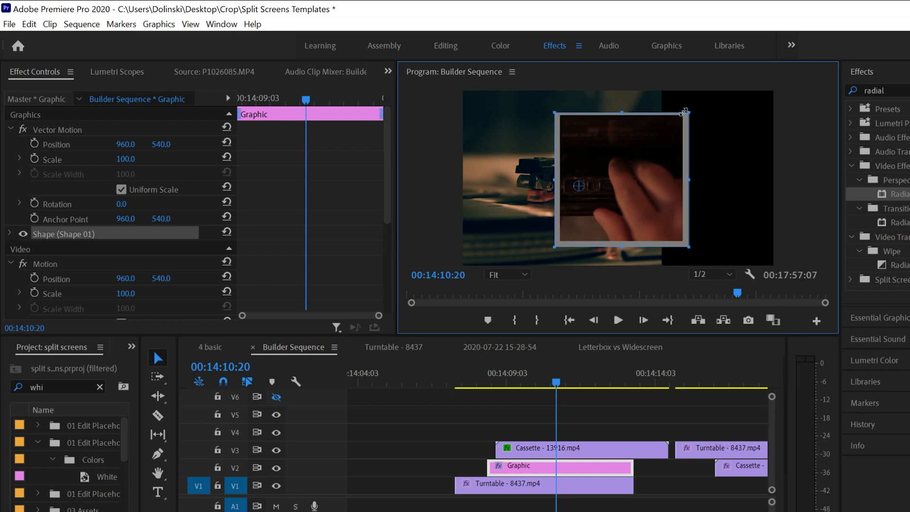
{"action": "left_click_drag", "start_coordinate": [689, 109], "coordinate": [688, 110]}
{"action": "left_click_drag", "start_coordinate": [619, 246], "coordinate": [619, 244]}
{"action": "left_click", "coordinate": [553, 243]}
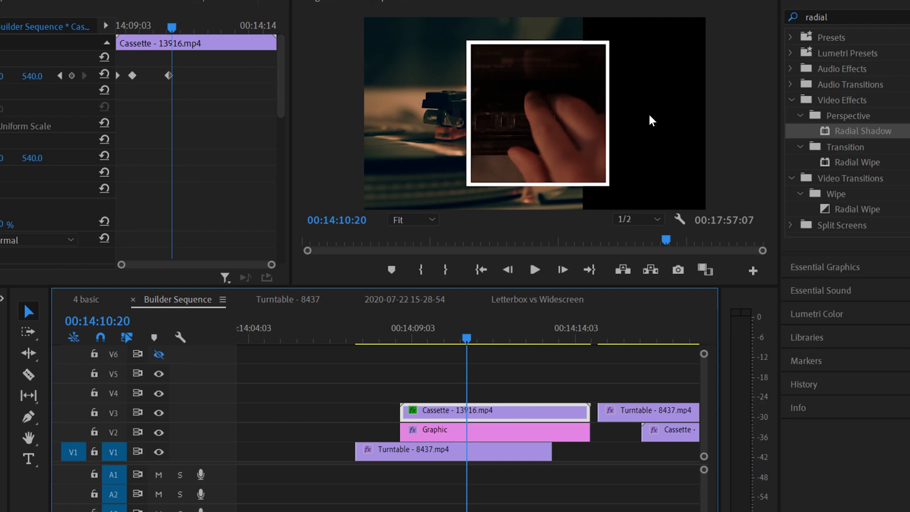
- Nest the Cassette clip and the Graphic clip beneath it into a sequence named "box"
{"action": "left_click_drag", "start_coordinate": [530, 391], "coordinate": [449, 431]}
{"action": "right_click", "coordinate": [451, 416]}
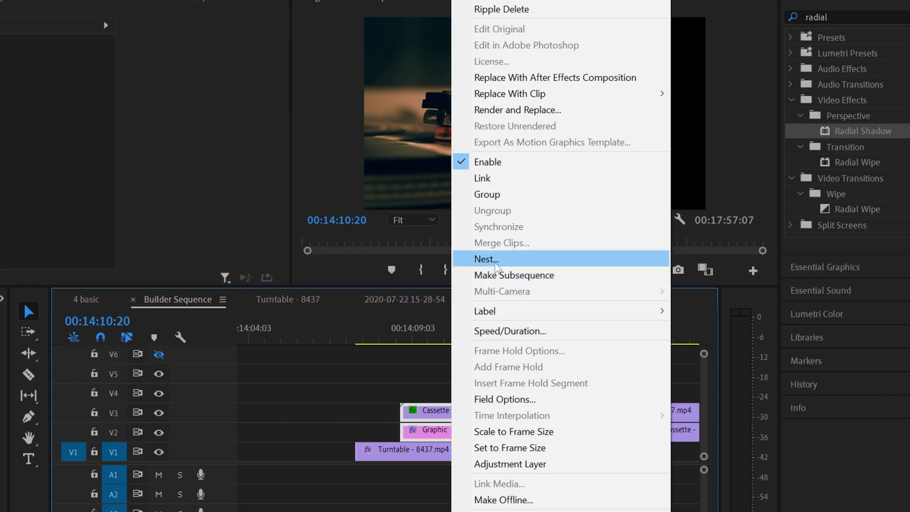
{"action": "left_click", "coordinate": [496, 262]}
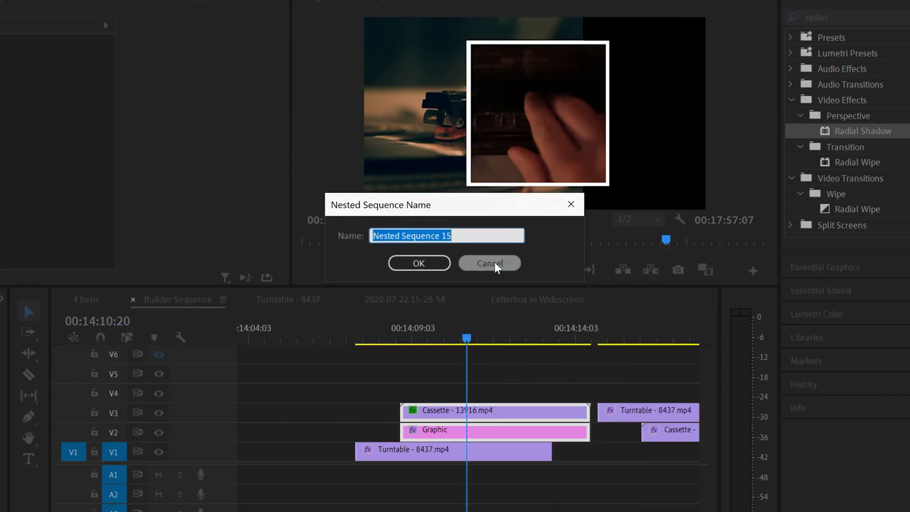
{"action": "type", "text": "box"}
{"action": "left_click", "coordinate": [406, 259]}
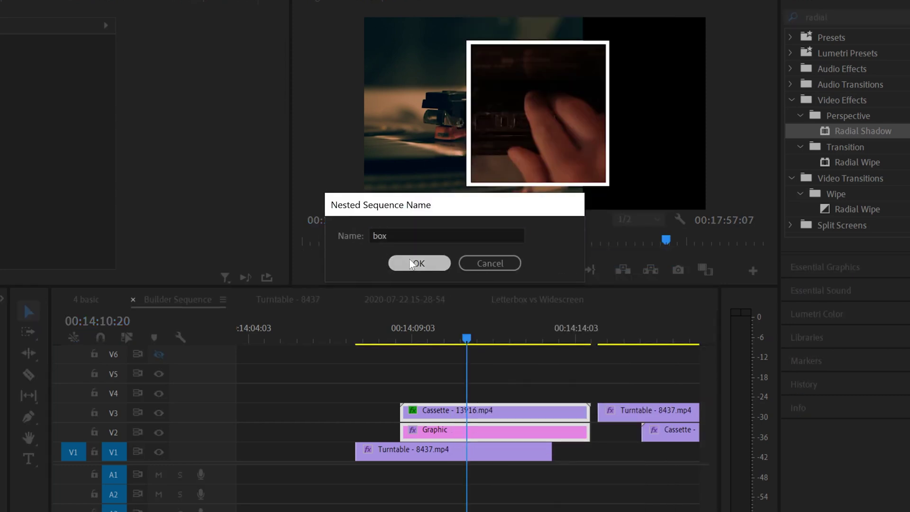
- Shift the nested box clip to the left in the frame by lowering its horizontal Position
{"action": "left_click", "coordinate": [474, 344]}
{"action": "left_click", "coordinate": [492, 431]}
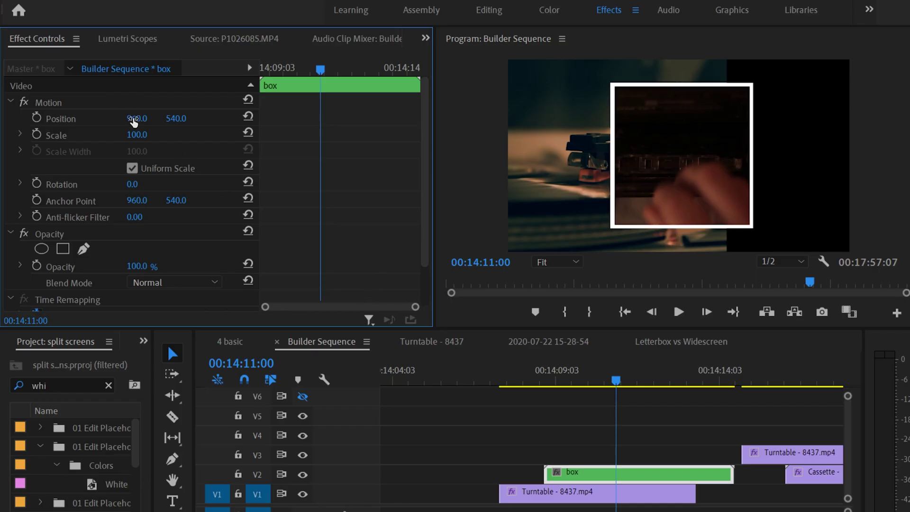
{"action": "mouse_move", "coordinate": [134, 122]}
{"action": "left_mouse_down"}
{"action": "mouse_move", "coordinate": [262, 122]}
{"action": "mouse_move", "coordinate": [2, 123]}
{"action": "mouse_move", "coordinate": [120, 123]}
{"action": "left_mouse_up"}
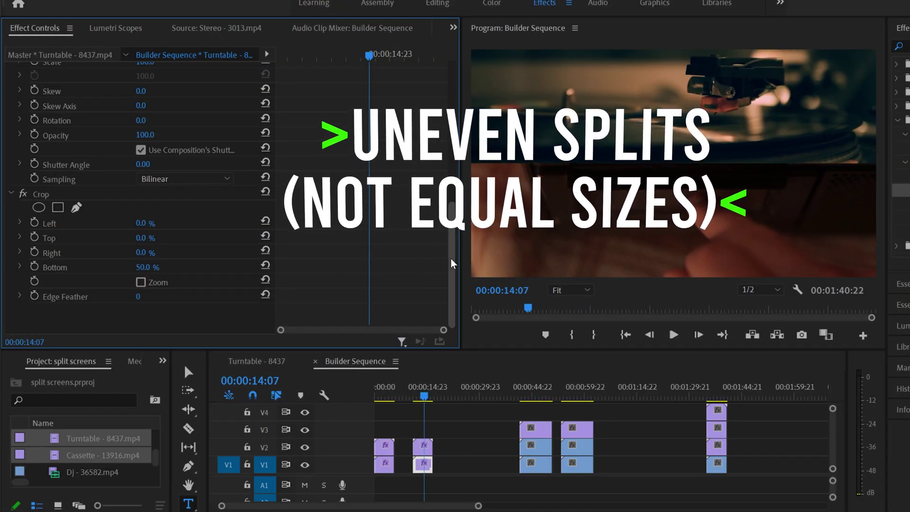
- Set the Turntable clip's Bottom crop to 65% in the two-way horizontal split
{"action": "left_click", "coordinate": [143, 268]}
{"action": "type", "text": "65"}
{"action": "key", "text": "Return"}
- Set the Top crop of the Cassette clip on V2 to 35% to fill the gap below the Turntable panel
{"action": "left_click", "coordinate": [423, 445]}
{"action": "left_click_drag", "start_coordinate": [453, 163], "coordinate": [433, 306]}
{"action": "left_click", "coordinate": [145, 239]}
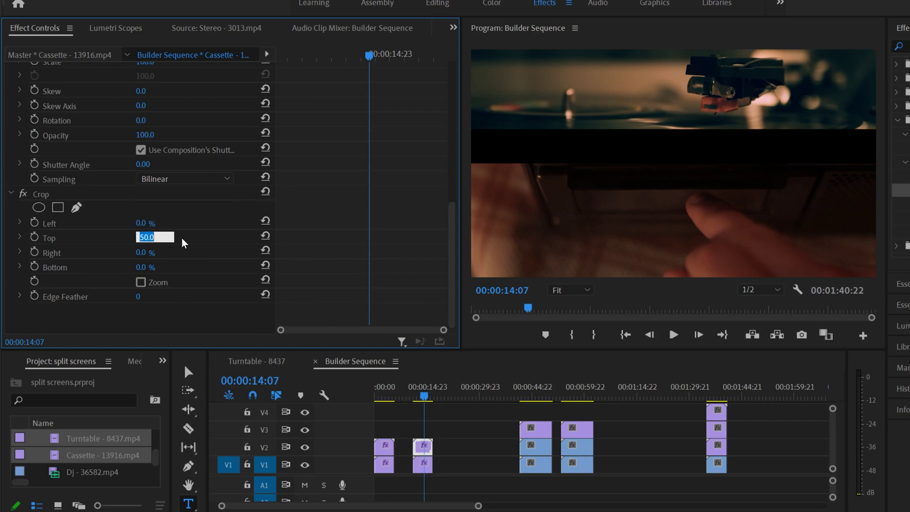
{"action": "type", "text": "35"}
{"action": "key", "text": "Return"}
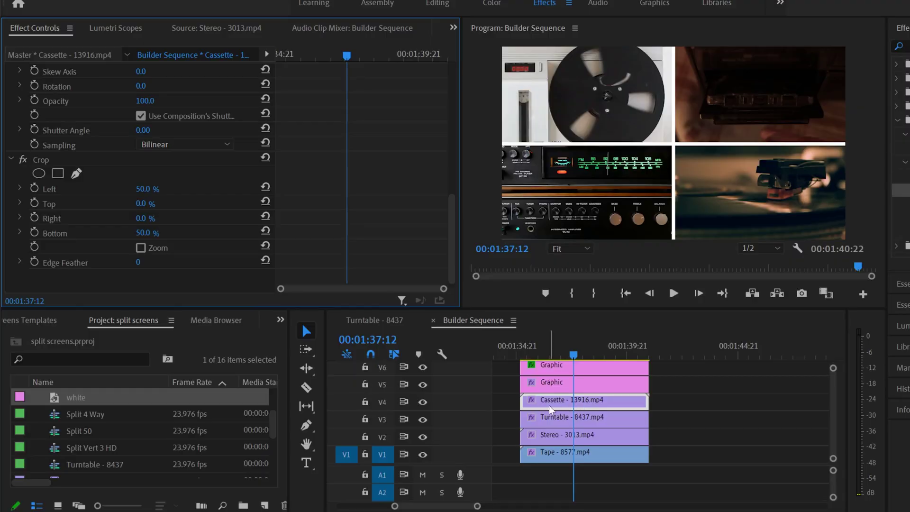
- Set the Bottom crop of the Cassette clip on V4 in the four-way split to 35%
{"action": "left_click", "coordinate": [554, 408]}
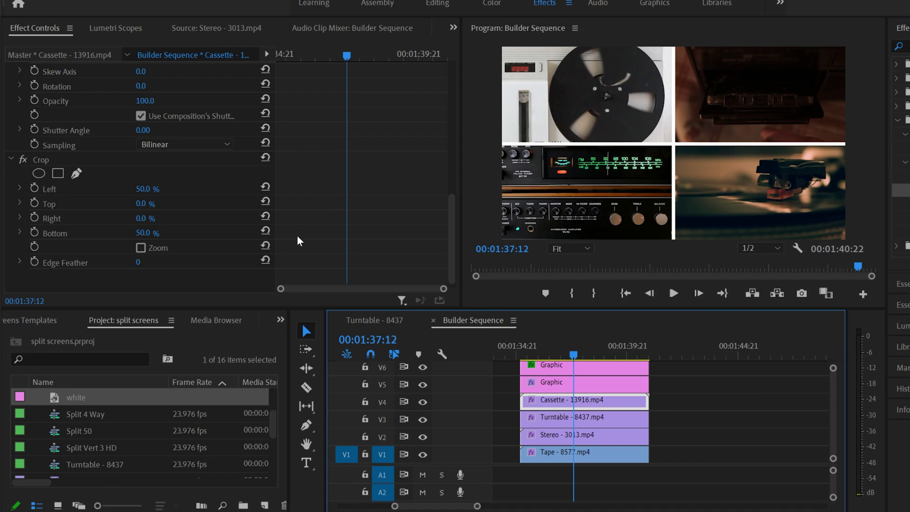
{"action": "left_click", "coordinate": [142, 234]}
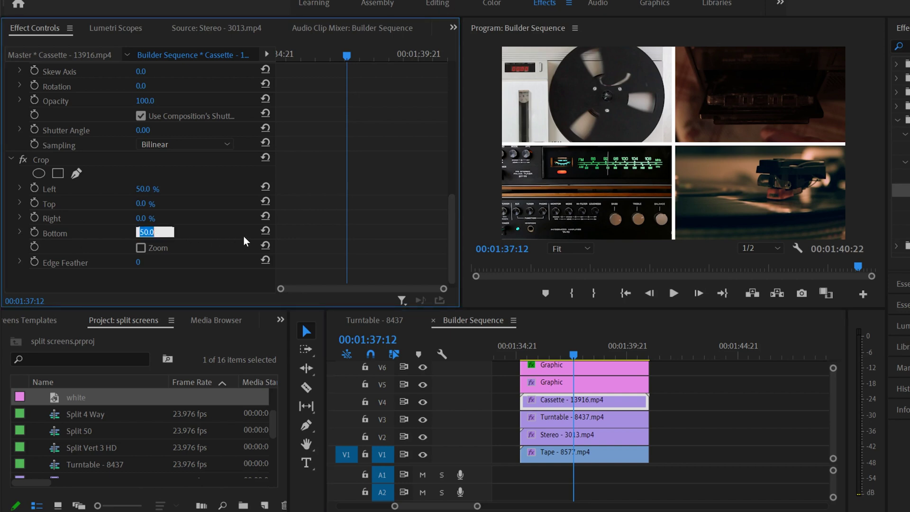
{"action": "type", "text": "35"}
{"action": "key", "text": "Return"}
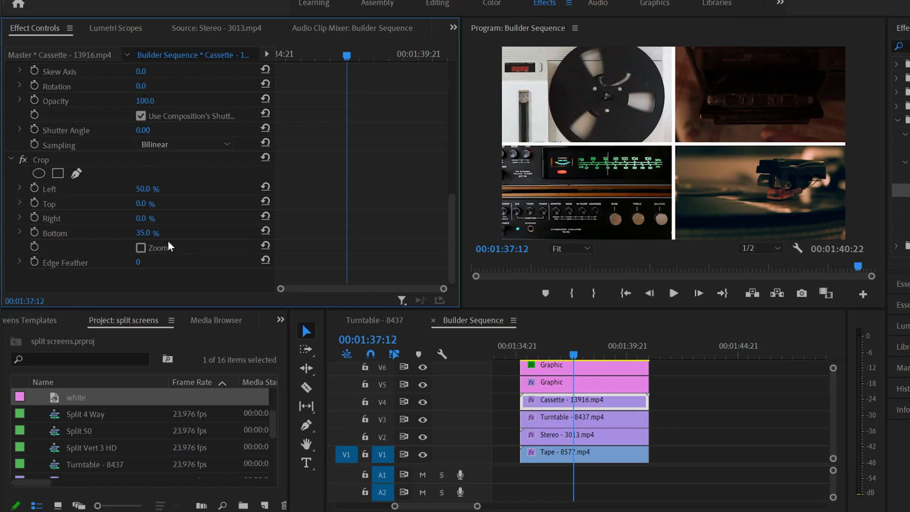
- Set the Top crop of the Turntable clip on V3 in the four-way split to 65%
{"action": "left_click", "coordinate": [585, 420]}
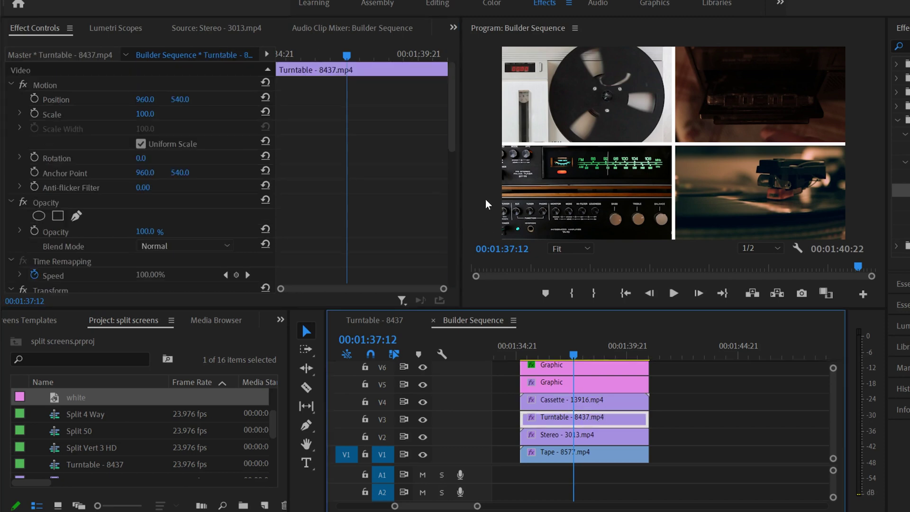
{"action": "left_click_drag", "start_coordinate": [453, 144], "coordinate": [452, 277]}
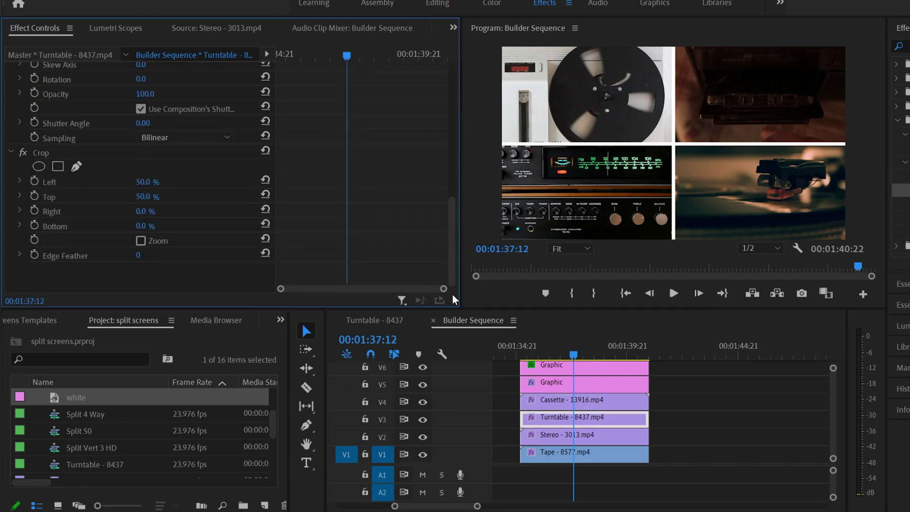
{"action": "left_click", "coordinate": [142, 197]}
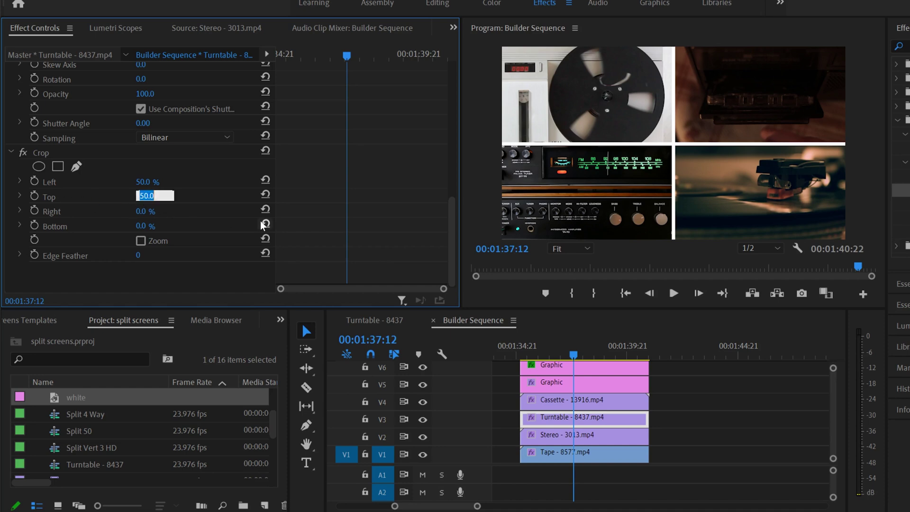
{"action": "type", "text": "6"}
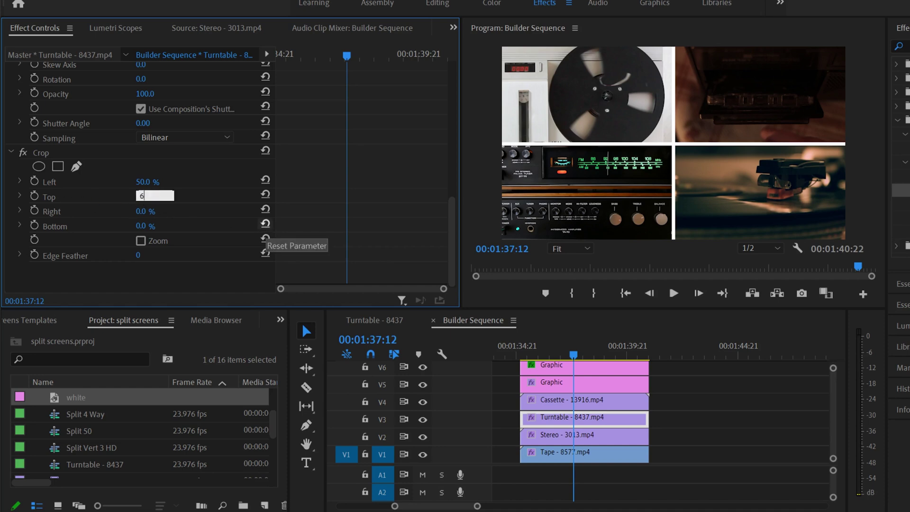
{"action": "type", "text": "5"}
{"action": "key", "text": "Return"}
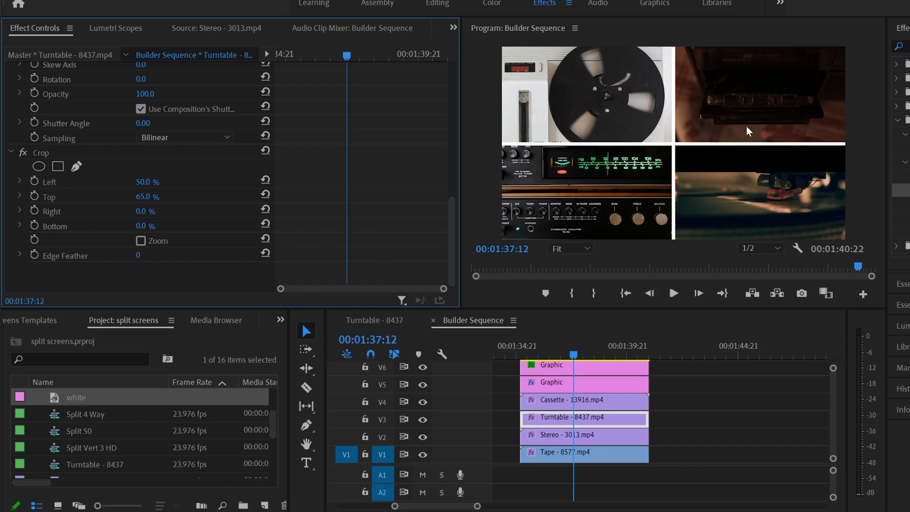
- Fill the gap below the V4 Cassette clip by setting its Transform Scale to 71 and vertical Position to 344
{"action": "left_click", "coordinate": [582, 400]}
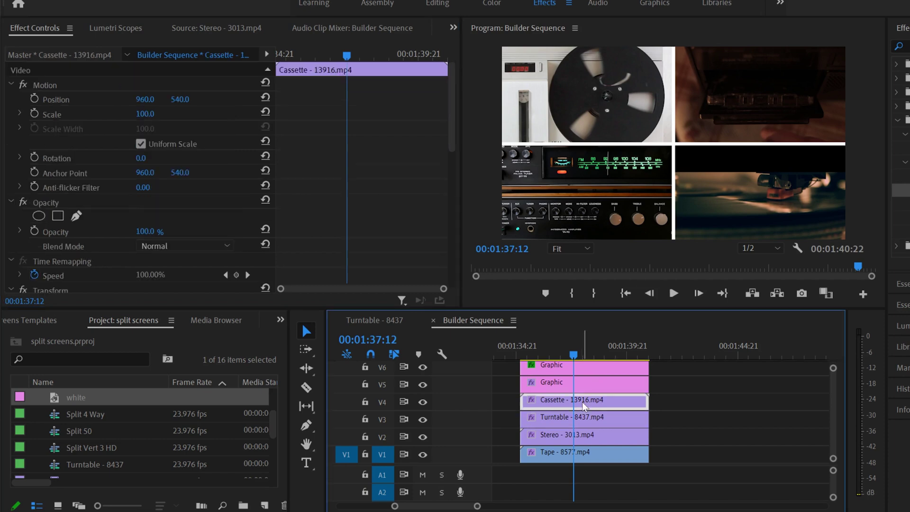
{"action": "scroll", "coordinate": [185, 188], "scroll_direction": "down", "scroll_amount": 10}
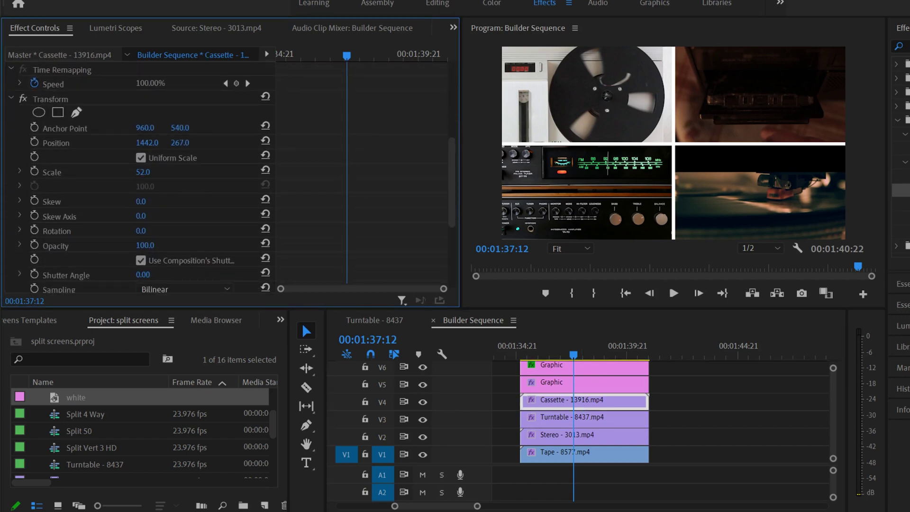
{"action": "left_click_drag", "start_coordinate": [142, 172], "coordinate": [203, 173]}
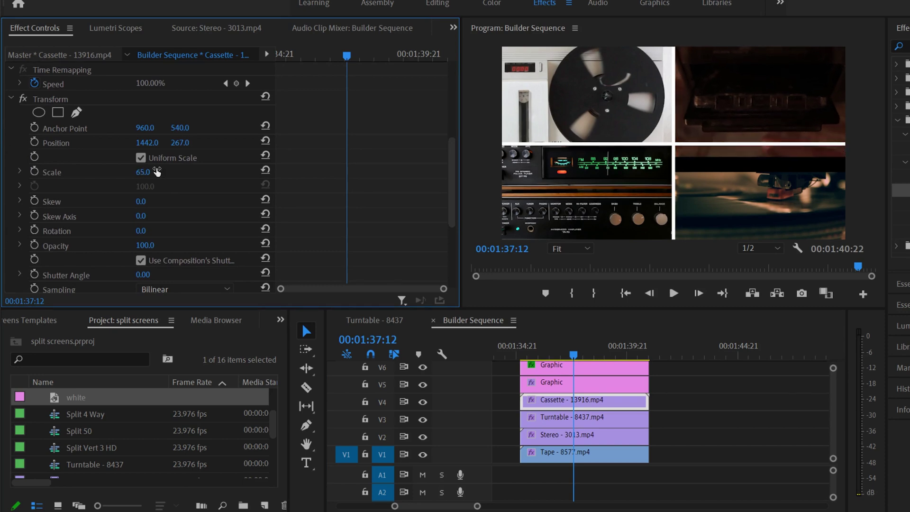
{"action": "left_click_drag", "start_coordinate": [180, 145], "coordinate": [216, 145]}
{"action": "mouse_move", "coordinate": [141, 173]}
{"action": "left_mouse_down"}
{"action": "mouse_move", "coordinate": [175, 173]}
{"action": "mouse_move", "coordinate": [152, 172]}
{"action": "left_mouse_up"}
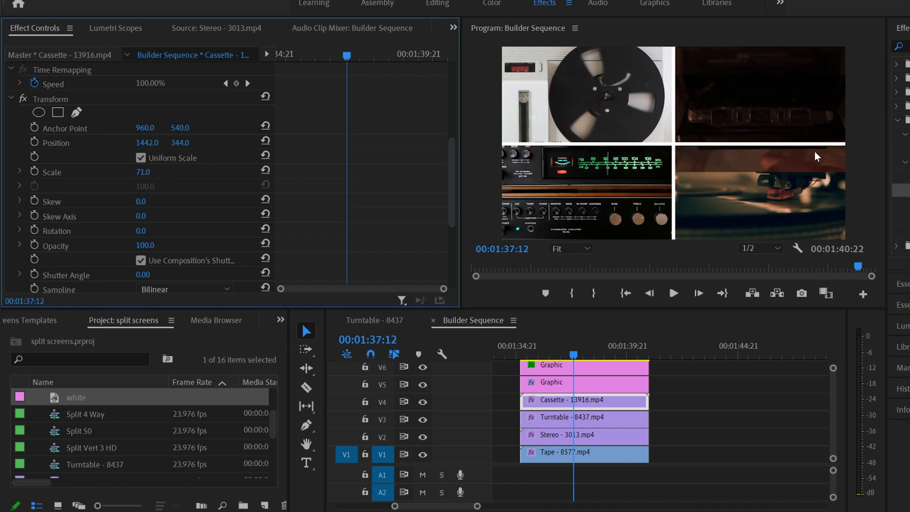
- Set the horizontal Position of the V6 horizontal divider graphic to -156 so it spans only the left panels
{"action": "left_click", "coordinate": [590, 382]}
{"action": "left_click", "coordinate": [590, 366]}
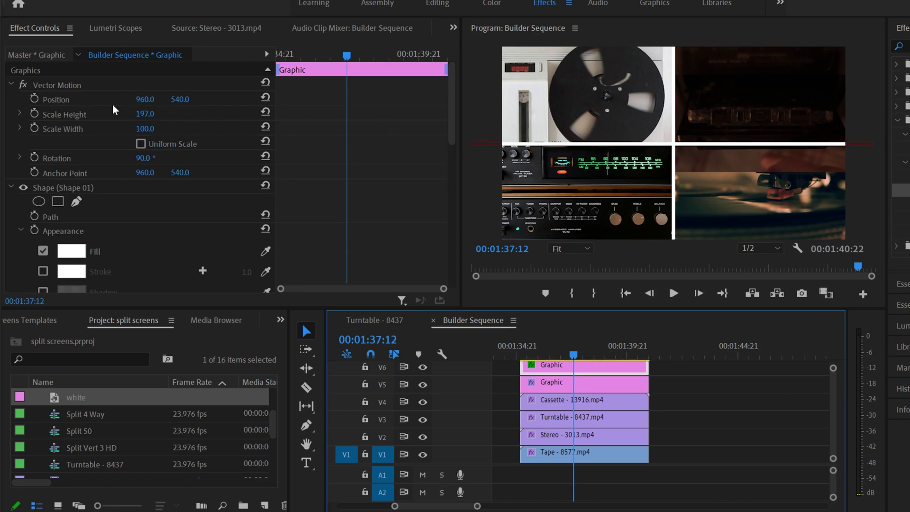
{"action": "left_click_drag", "start_coordinate": [144, 99], "coordinate": [147, 99]}
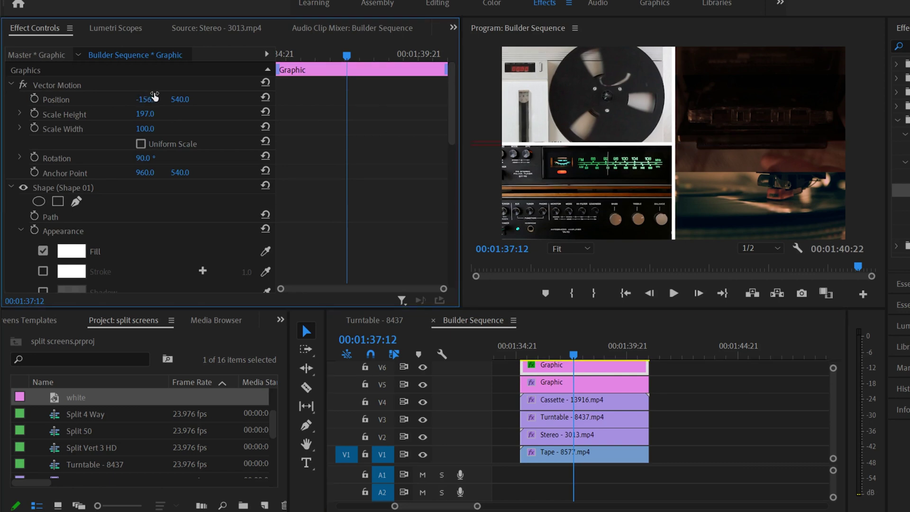
- Duplicate the horizontal divider graphic onto V7 and set the V6 graphic's Position to 2156, 692 between the right panels
{"action": "left_click_drag", "start_coordinate": [630, 307], "coordinate": [630, 277]}
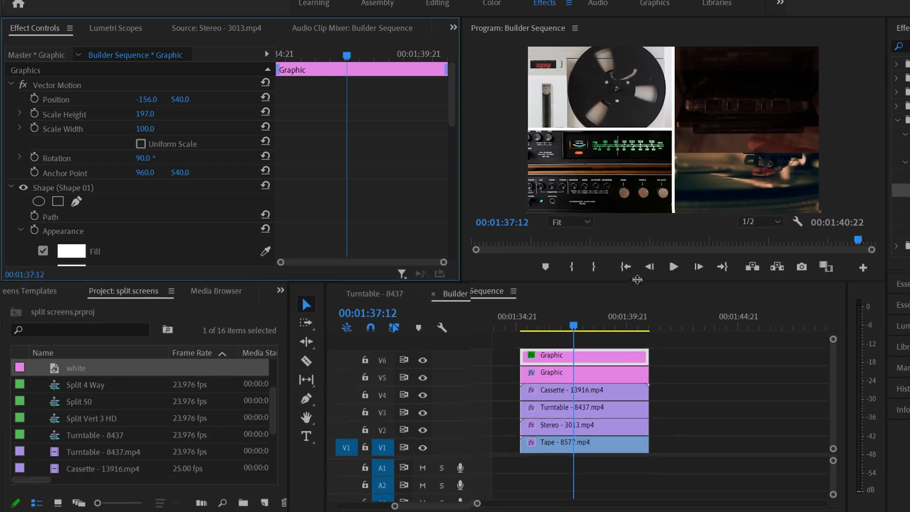
{"action": "left_click_drag", "start_coordinate": [833, 457], "coordinate": [833, 473]}
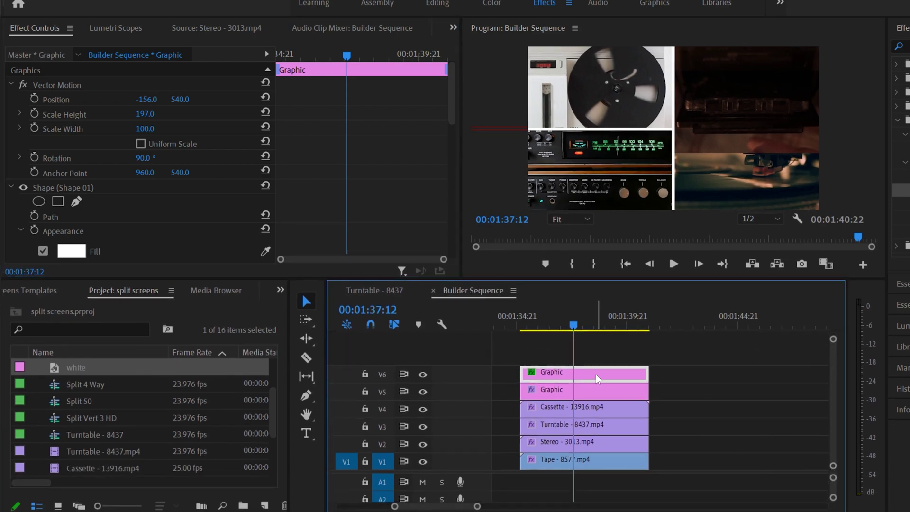
{"action": "left_click_drag", "start_coordinate": [591, 378], "coordinate": [591, 363]}
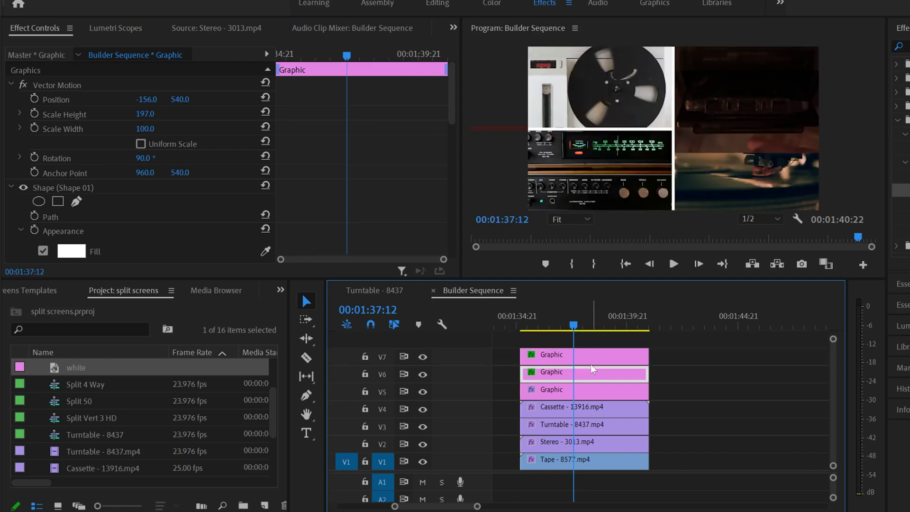
{"action": "left_click_drag", "start_coordinate": [180, 99], "coordinate": [252, 99]}
{"action": "left_click_drag", "start_coordinate": [146, 99], "coordinate": [227, 148]}
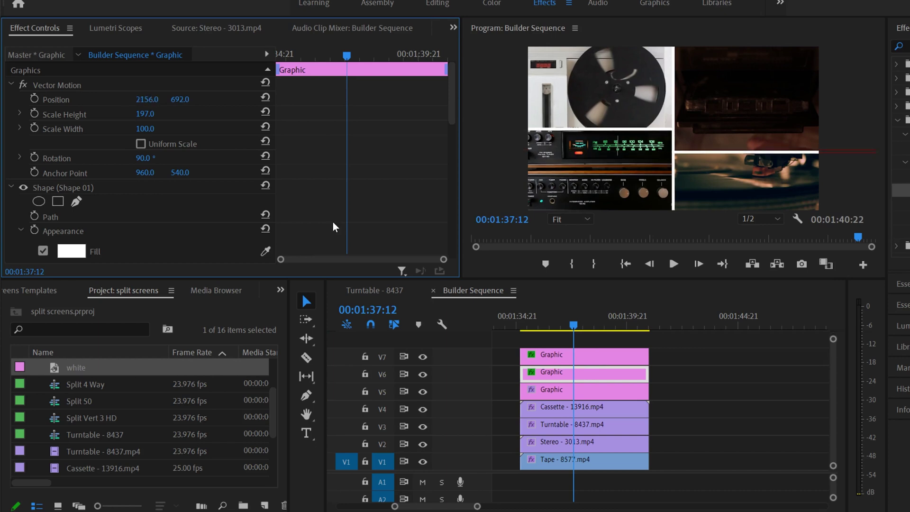
- Play back the uneven four-way split from 00:01:35:16 to check the panels and dividers
{"action": "left_click", "coordinate": [534, 323]}
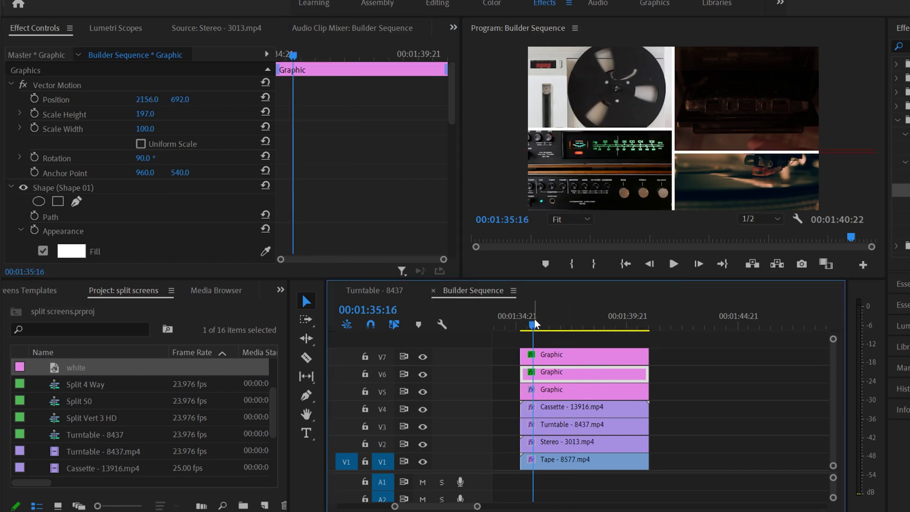
{"action": "left_click", "coordinate": [673, 266]}
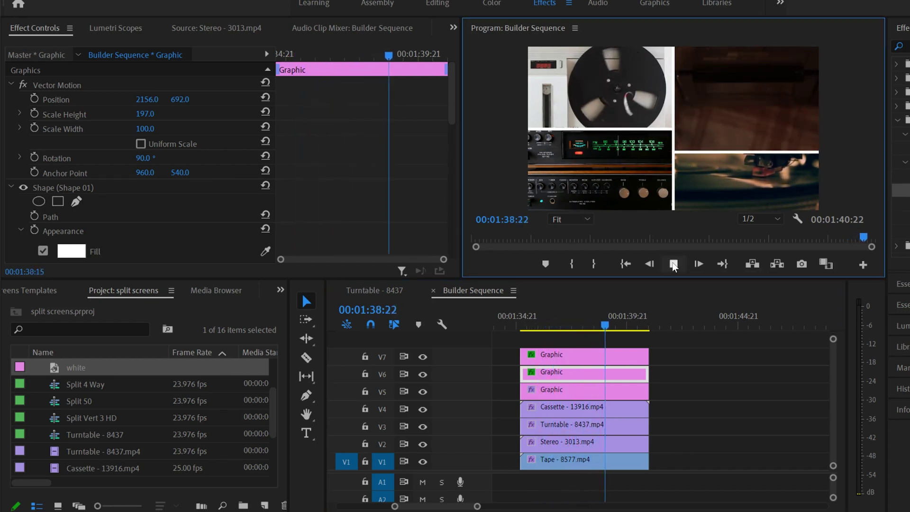
{"action": "left_click", "coordinate": [674, 265]}
- Set the vertical Transform Position of the V3 Turntable clip to 837 and play back the split screen
{"action": "left_click", "coordinate": [584, 427]}
{"action": "left_click_drag", "start_coordinate": [456, 105], "coordinate": [455, 171]}
{"action": "left_click_drag", "start_coordinate": [179, 149], "coordinate": [216, 149]}
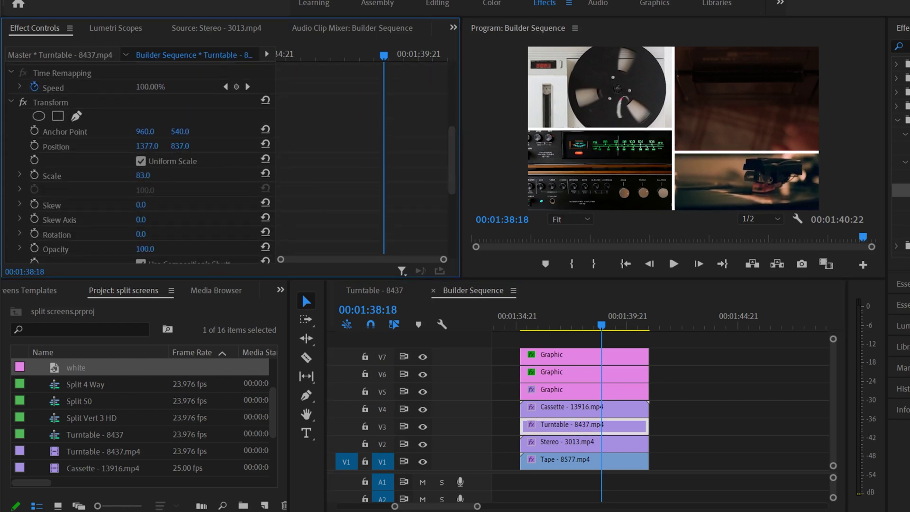
{"action": "left_click", "coordinate": [559, 302]}
{"action": "key", "text": "space"}
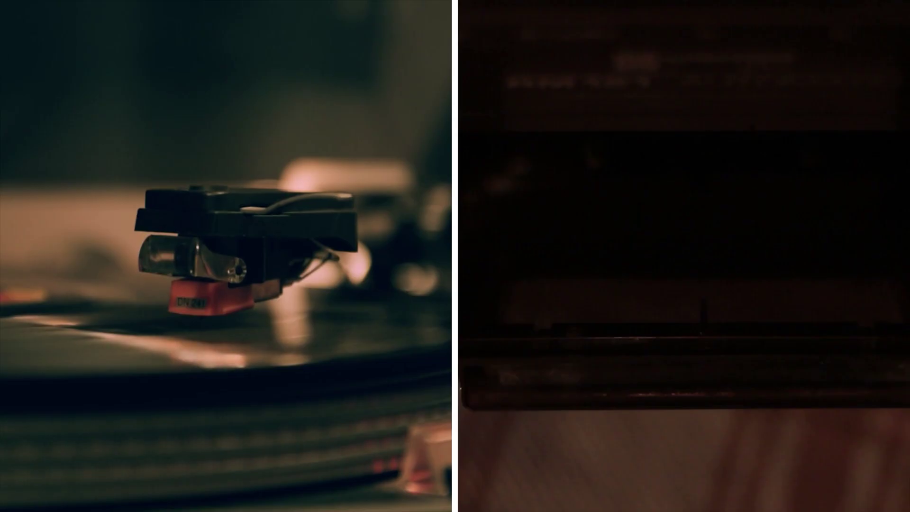